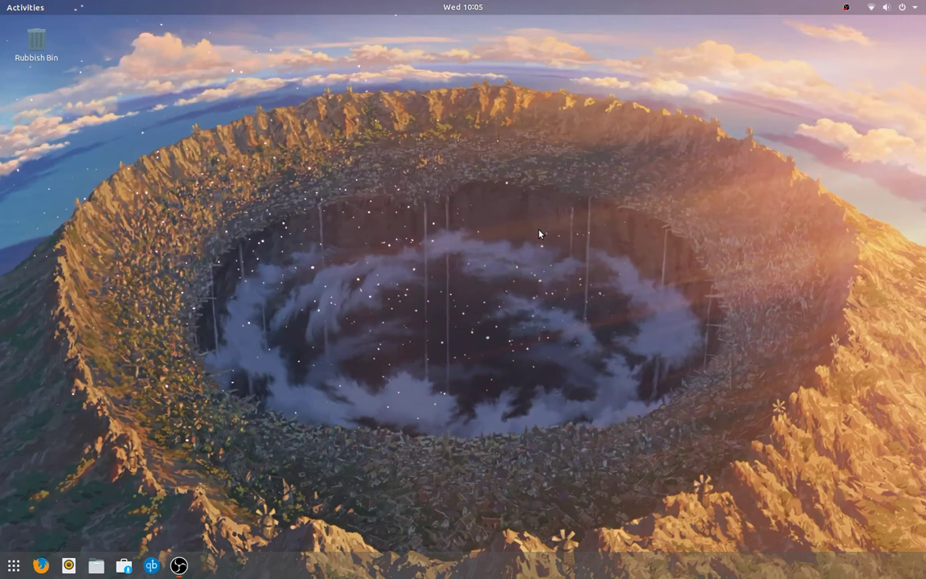
Step: Launch Firefox and load the osu! website at osu.ppy.sh
click(40, 565)
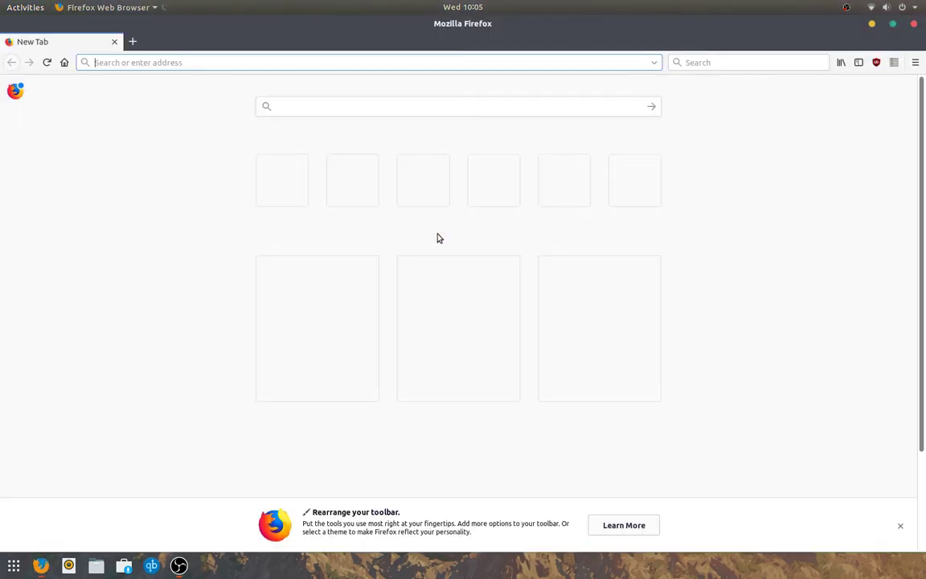
text(osu.ppy.sh/)
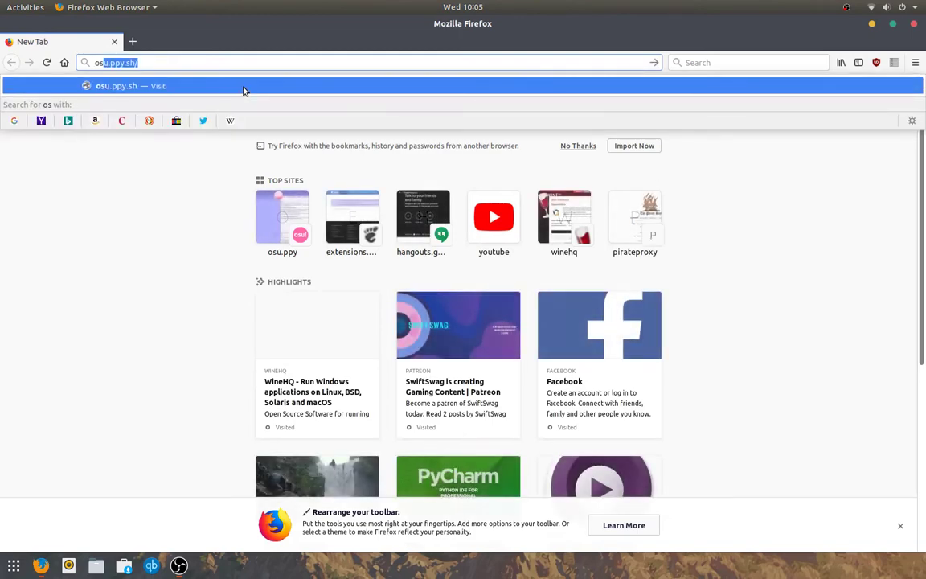
key(Return)
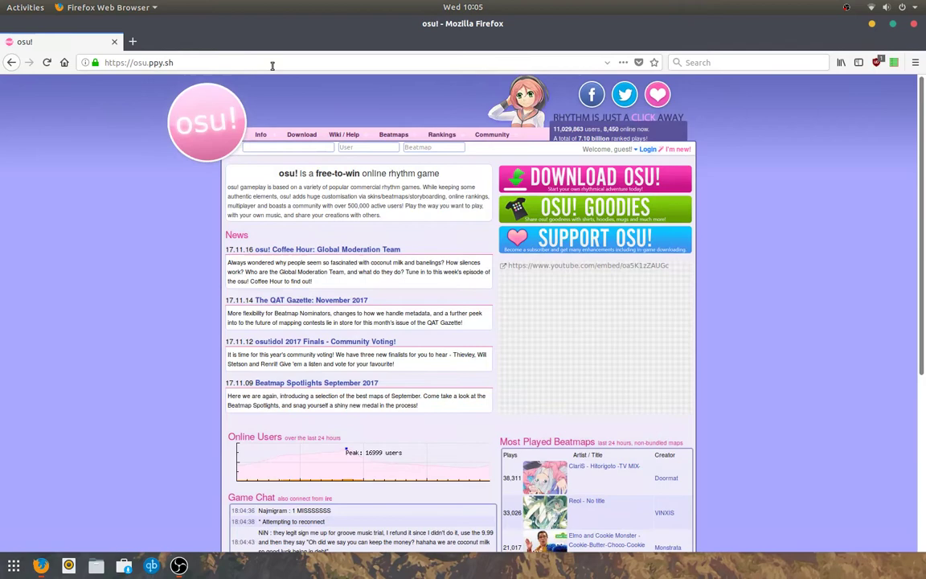
Step: Go to the osu! download page and cancel saving osuinstall.exe again
click(553, 169)
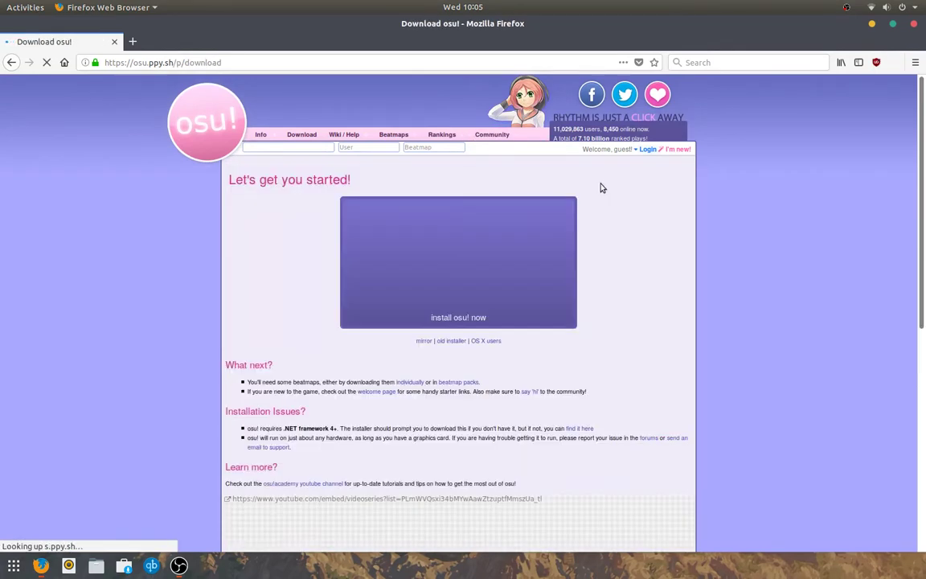
click(434, 277)
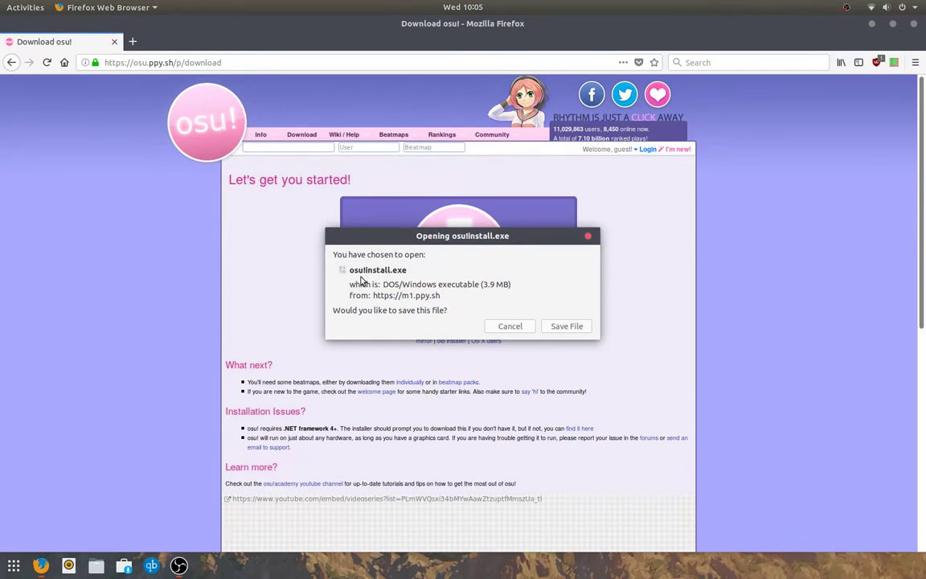
click(511, 326)
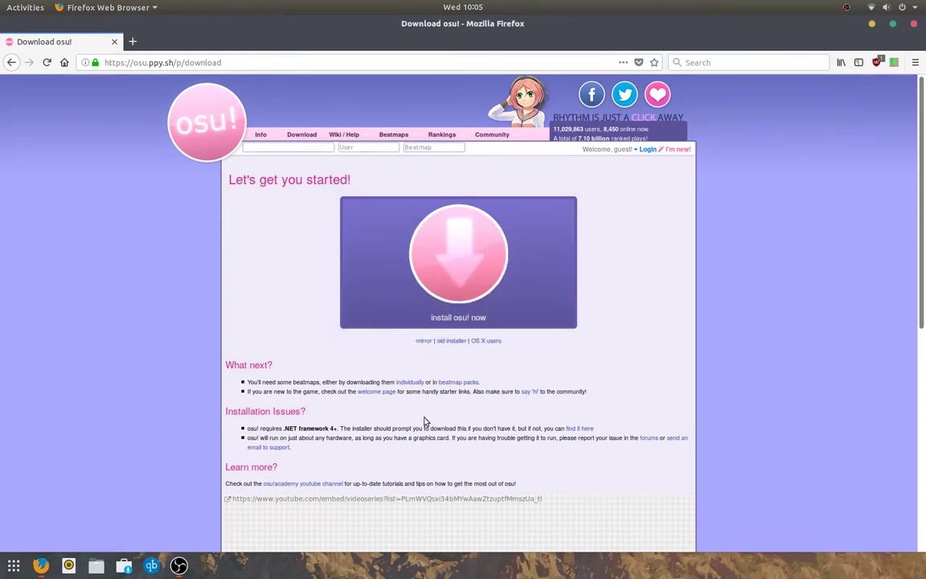
Step: Open the Downloads folder in Files and move the window to the middle-right
click(95, 565)
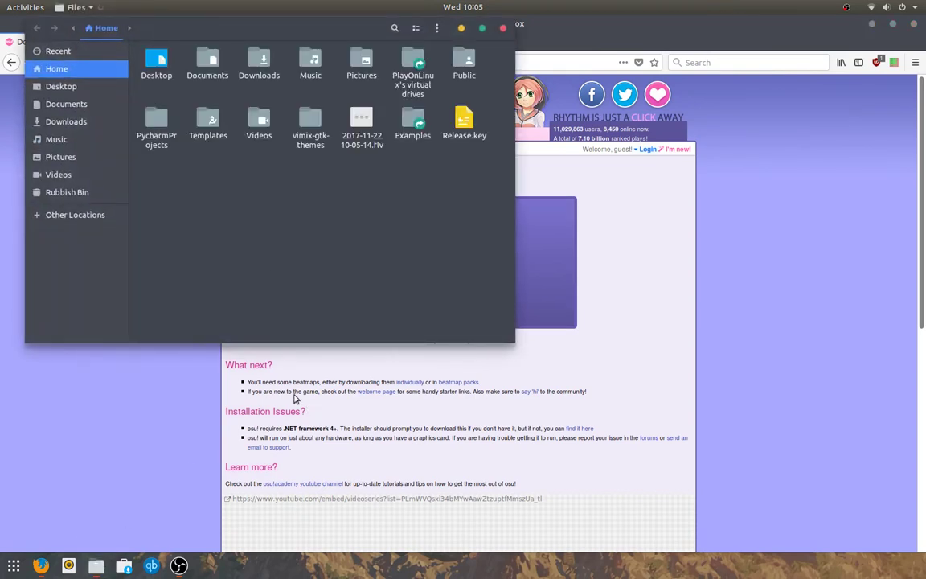
double_click(258, 58)
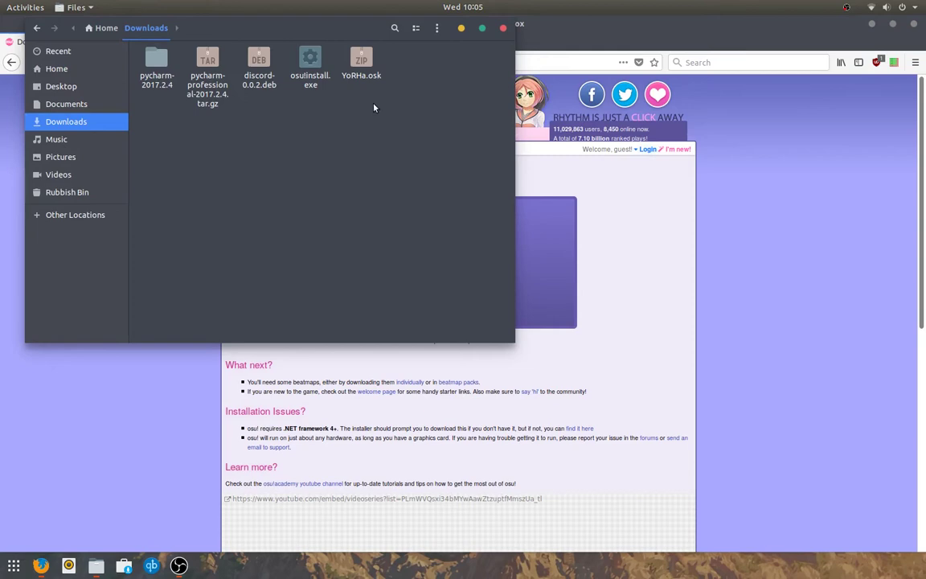
drag(344, 25, 657, 131)
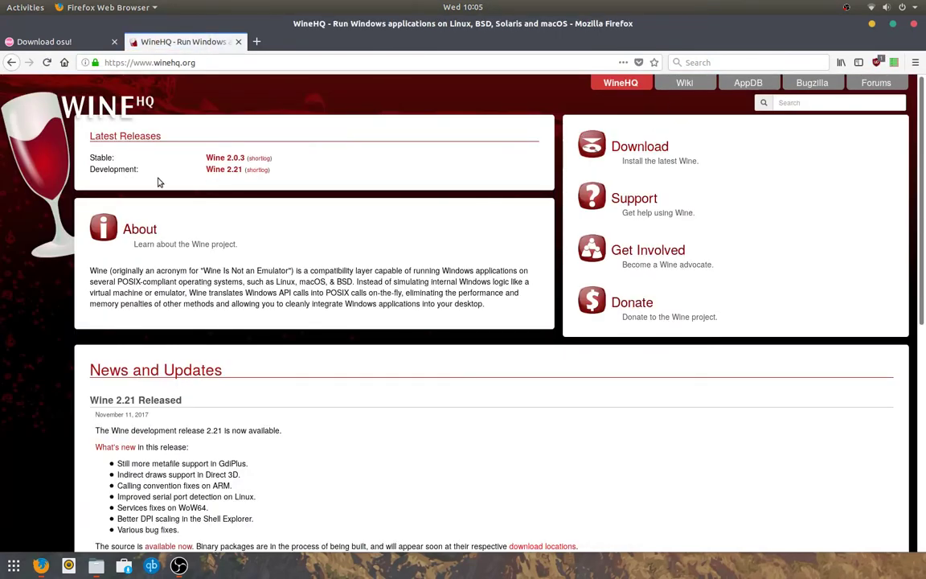
Step: Follow WineHQ's Download link to the Ubuntu installation instructions page
click(648, 145)
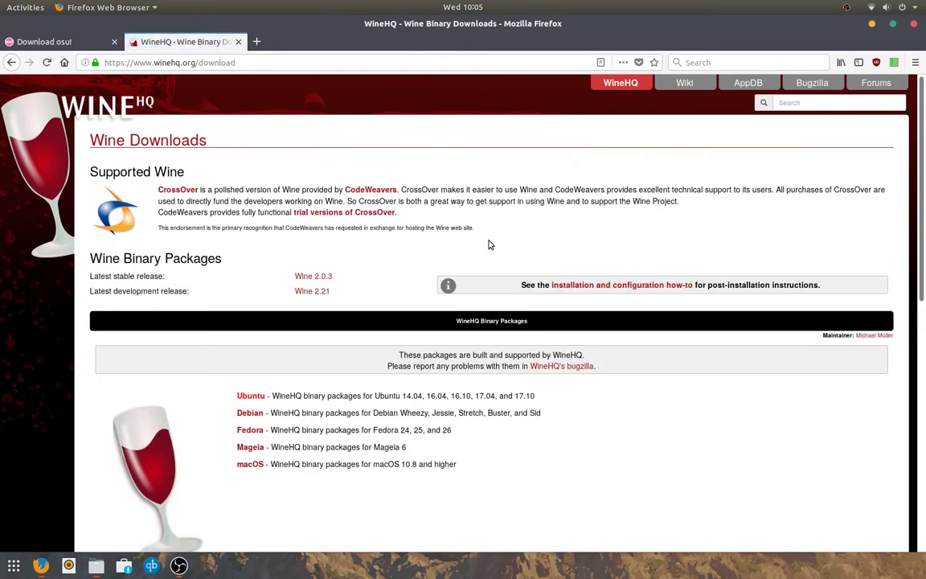
click(250, 395)
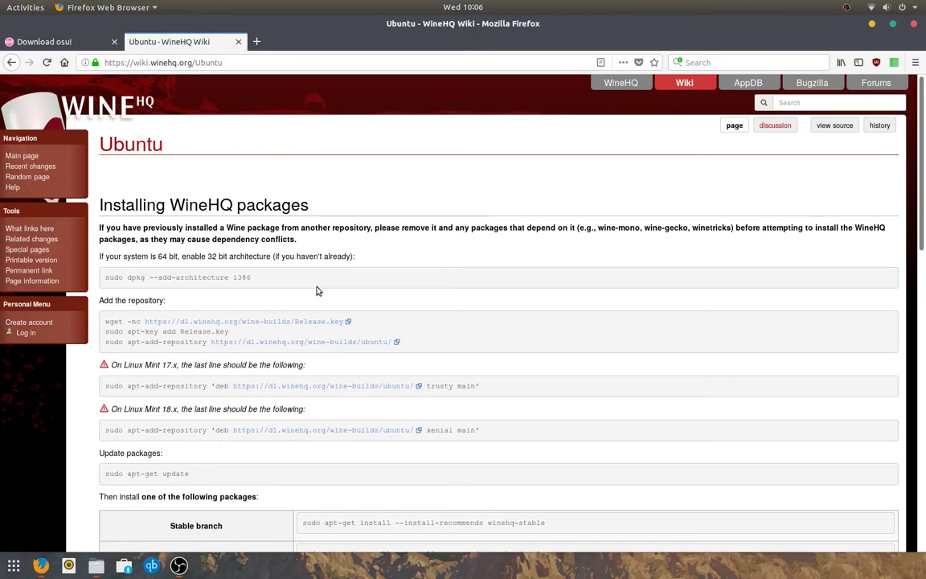
Step: In a new terminal, run the copied 'sudo dpkg --add-architecture i386' command, entering the sudo password
key(ctrl+alt+t)
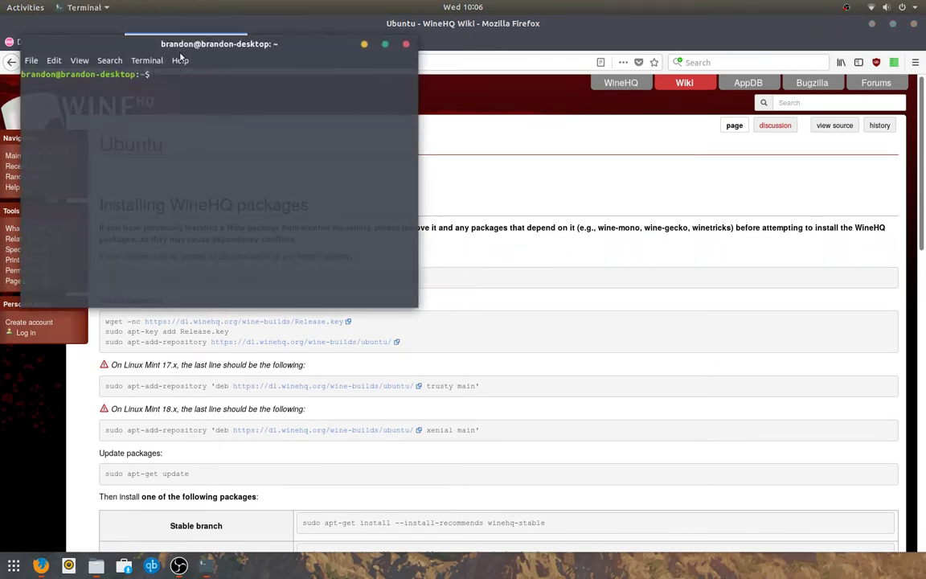
drag(205, 42, 626, 86)
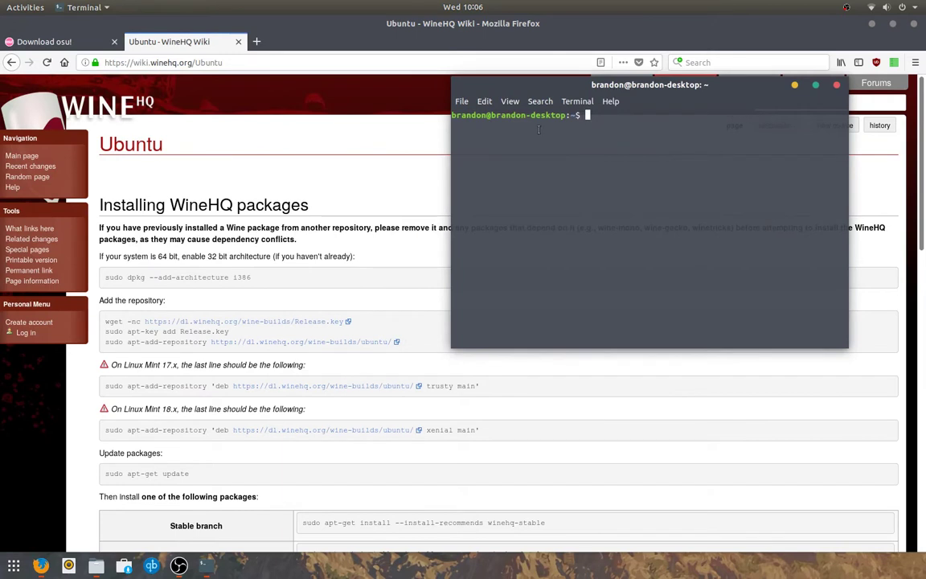
click(274, 275)
drag(106, 277, 277, 278)
key(super+c)
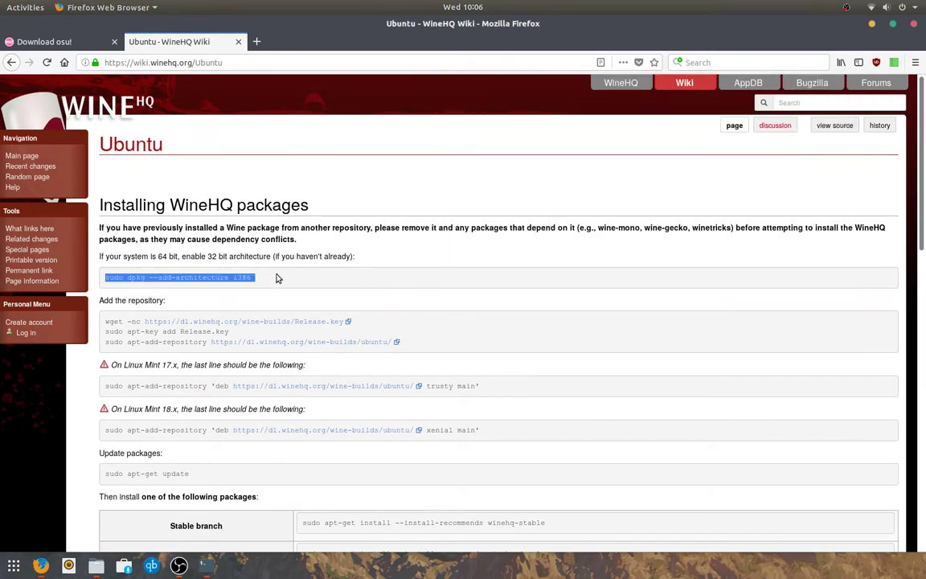
key(alt+Tab)
middle_click(495, 222)
key(Return)
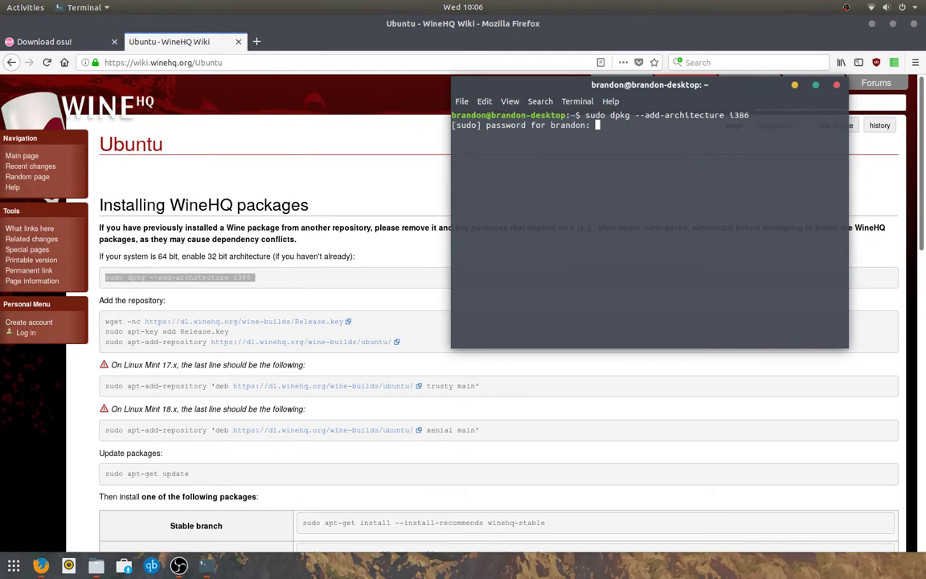
key(Return)
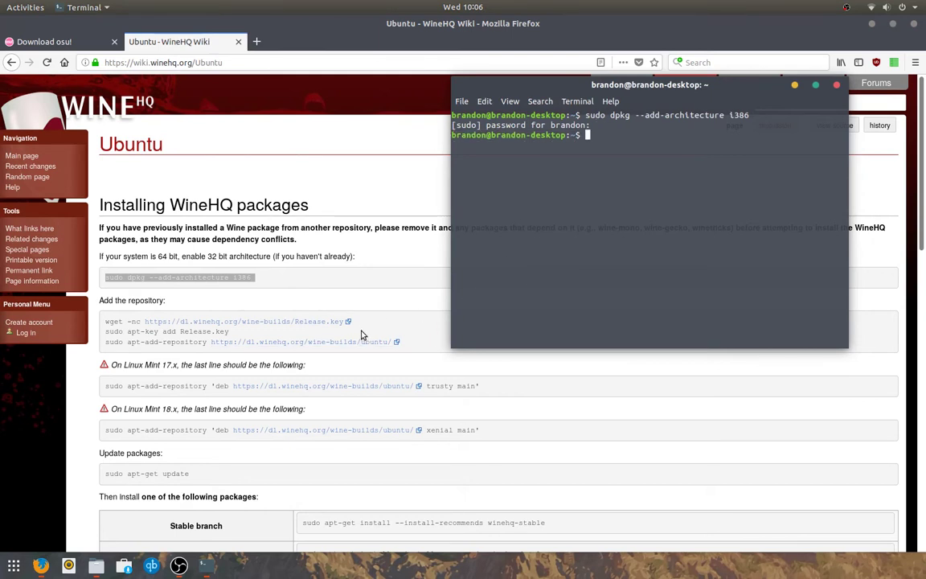
Step: Review the wget, add-repository and apt-get update commands on the Wine instructions page
triple_click(188, 321)
click(449, 315)
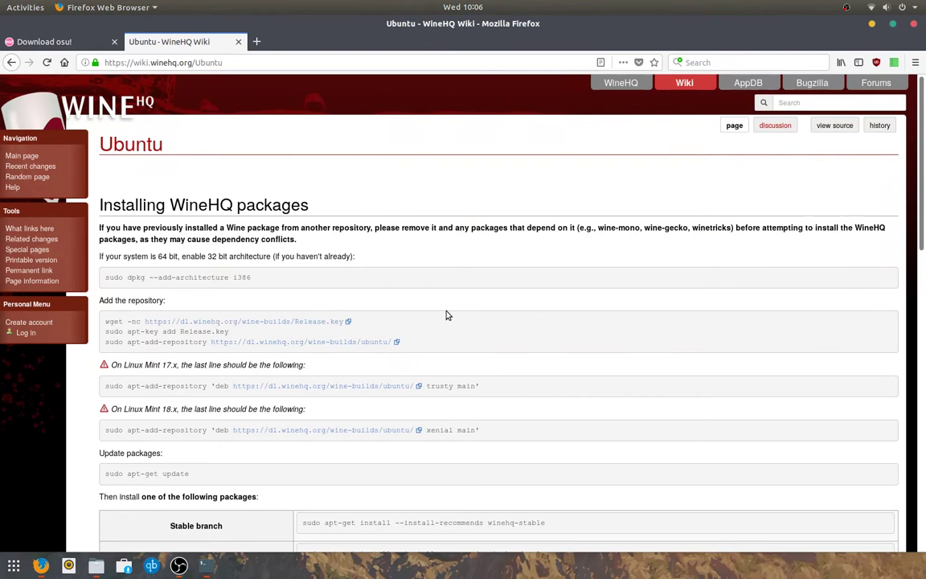
scroll(410, 330, down, 4)
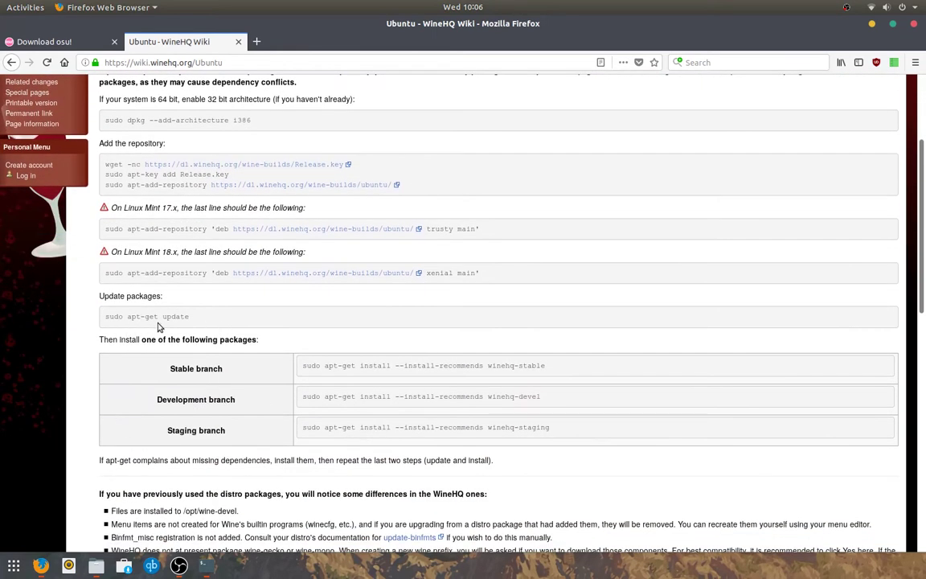
drag(287, 117, 89, 119)
click(405, 127)
drag(250, 120, 85, 108)
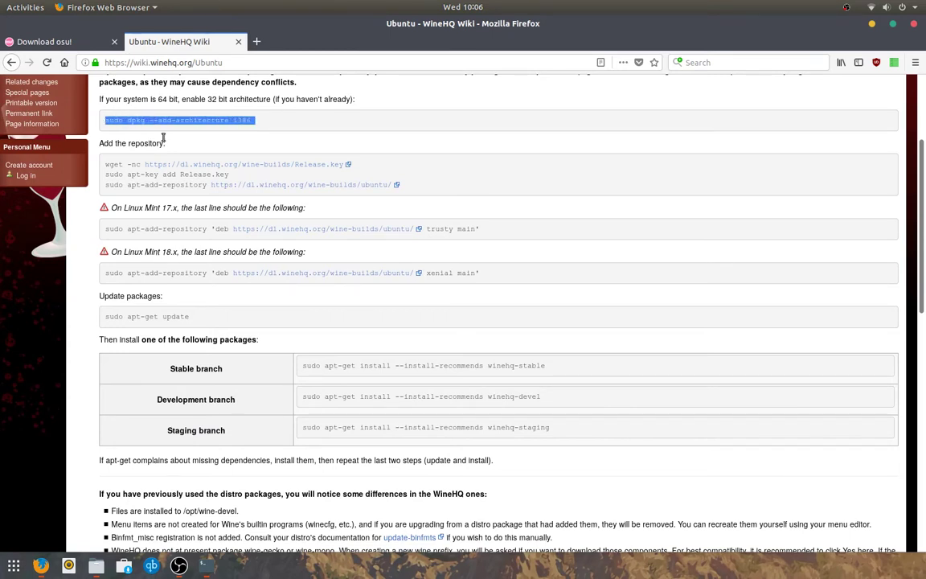
drag(428, 192, 105, 159)
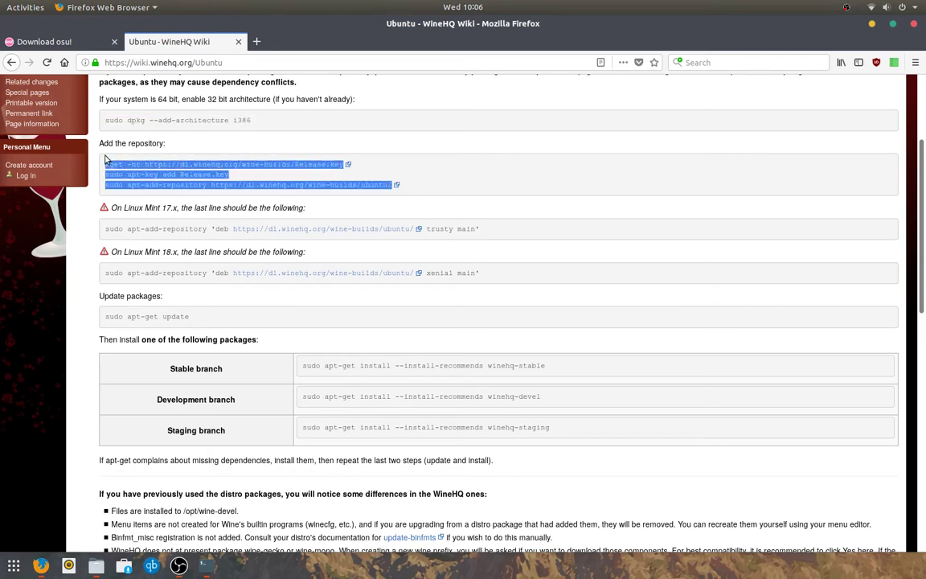
drag(197, 321, 63, 322)
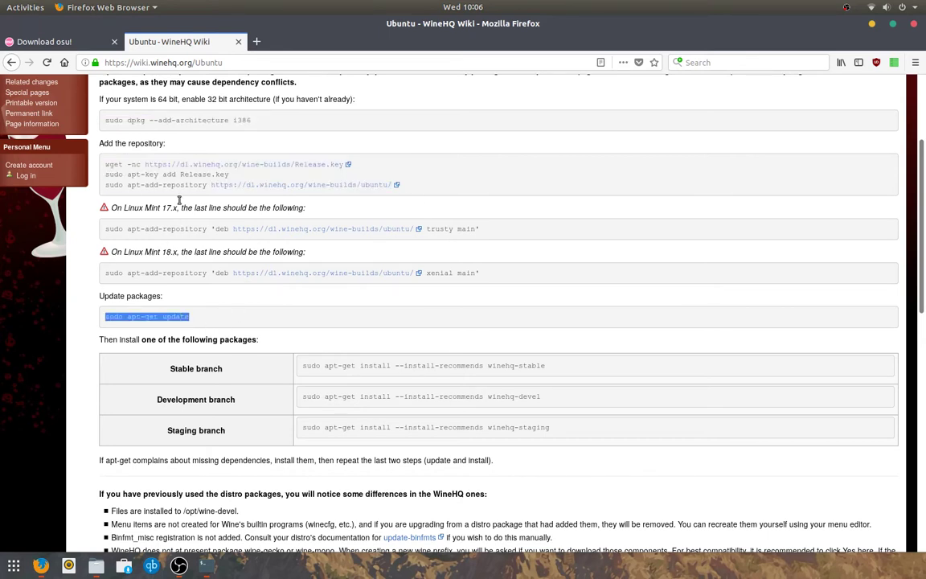
click(562, 377)
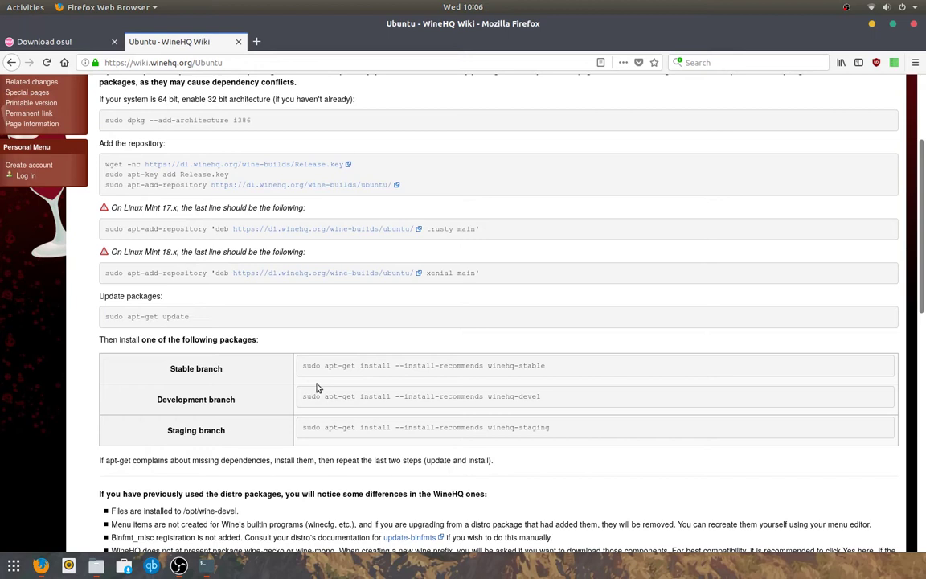
Step: Copy and run the winehq-staging install command; apt reports version 2.20.0~artful is already newest
drag(157, 437, 561, 448)
click(594, 435)
triple_click(534, 427)
key(ctrl+c)
click(320, 431)
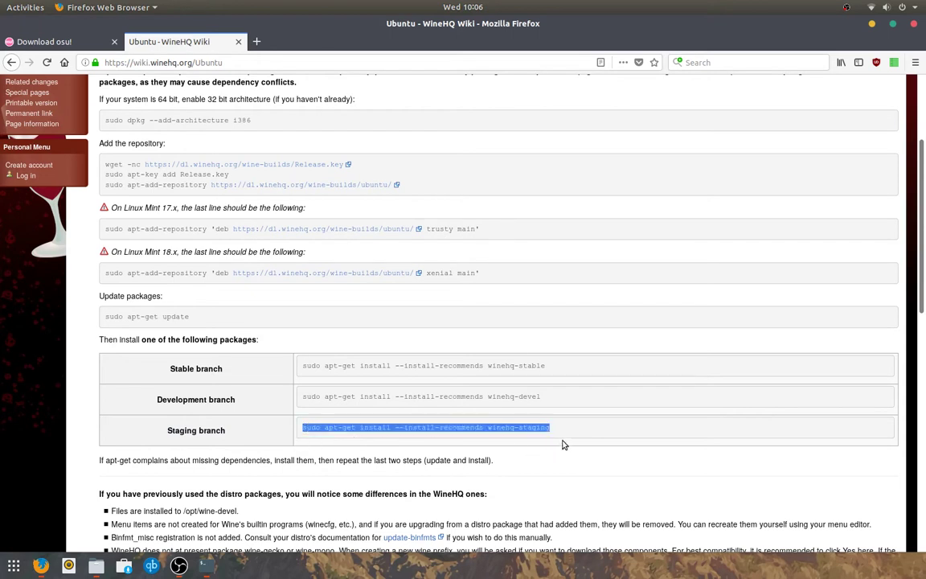
key(alt+Tab)
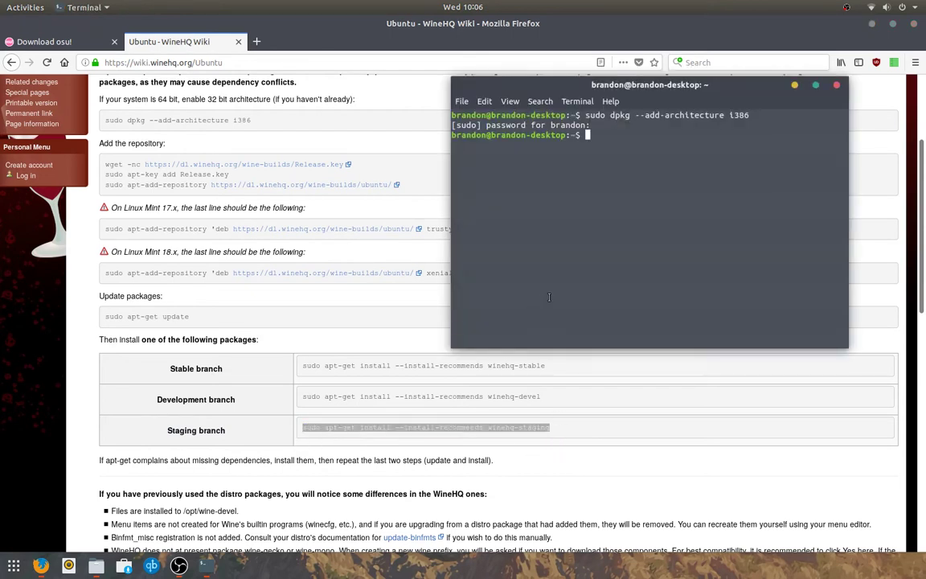
key(ctrl+shift+v)
key(Return)
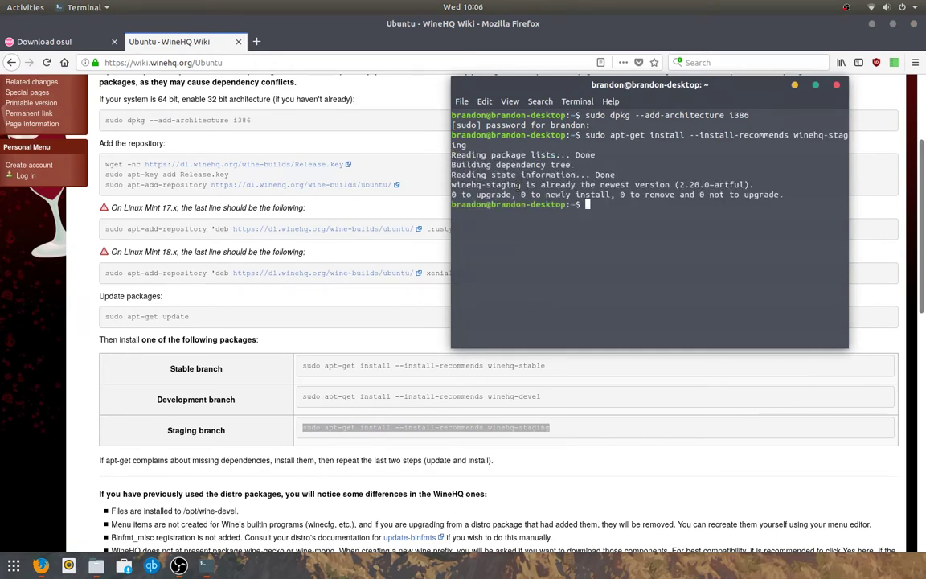
drag(519, 185, 453, 188)
click(452, 188)
Step: Run 'sudo apt install playonlinux', which reports 4.2.12-1 is already the newest version
text(sudo apt install playon)
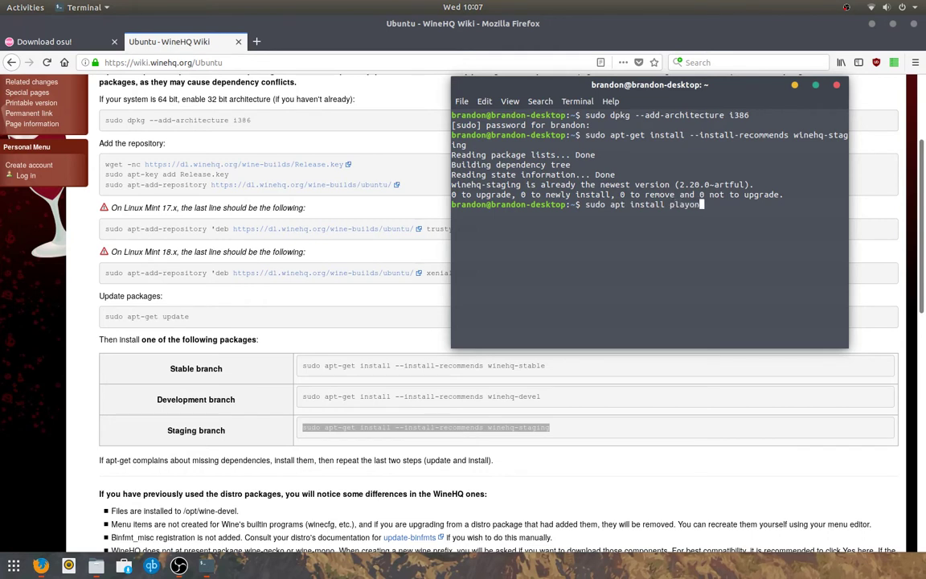
text(linux)
key(Return)
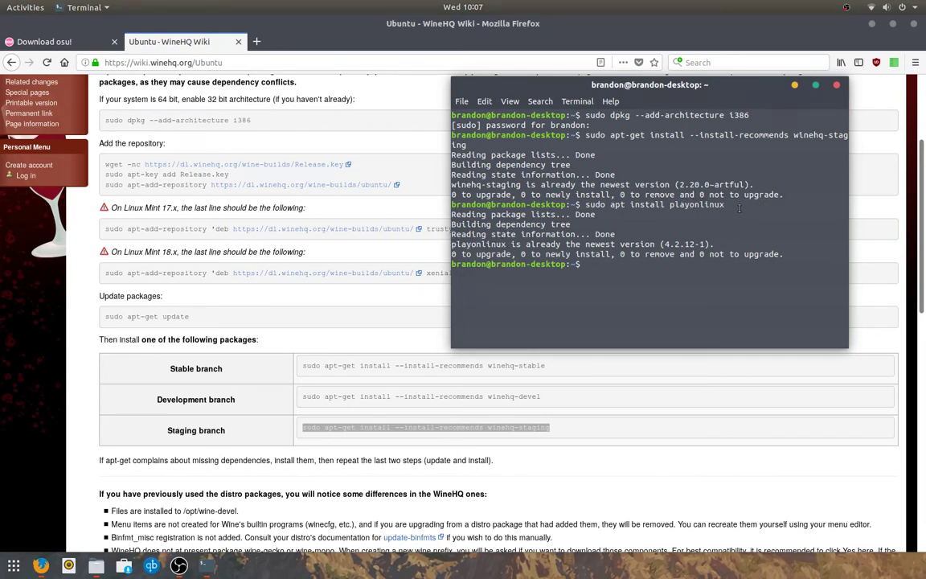
drag(733, 204, 585, 204)
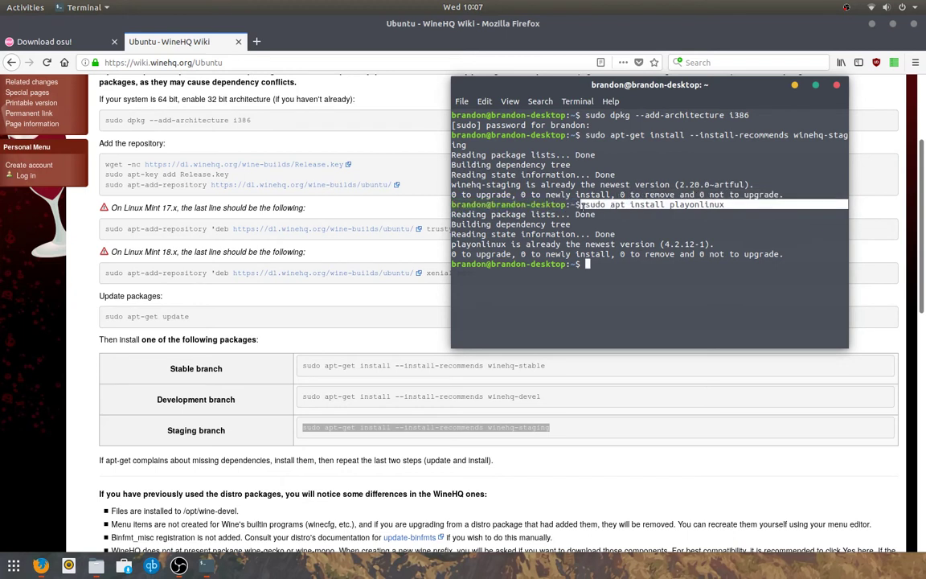
click(589, 206)
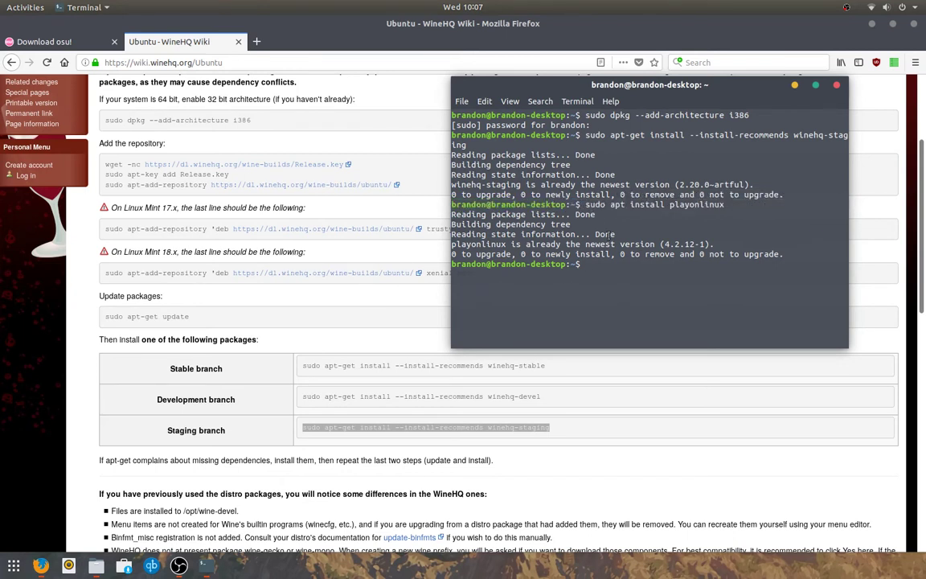
Step: Close Terminal, minimize Firefox and Files, and launch PlayOnLinux from the applications grid
click(834, 87)
click(872, 23)
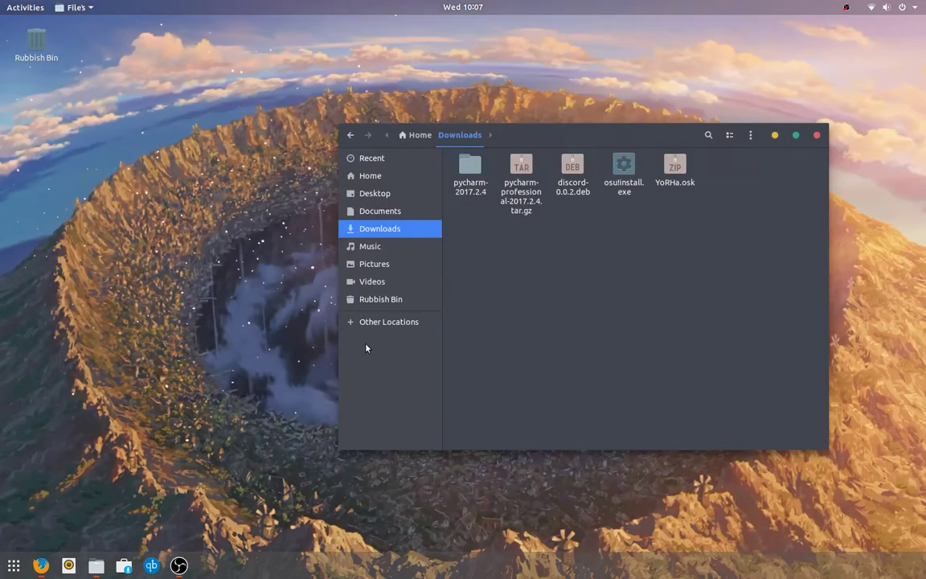
click(775, 135)
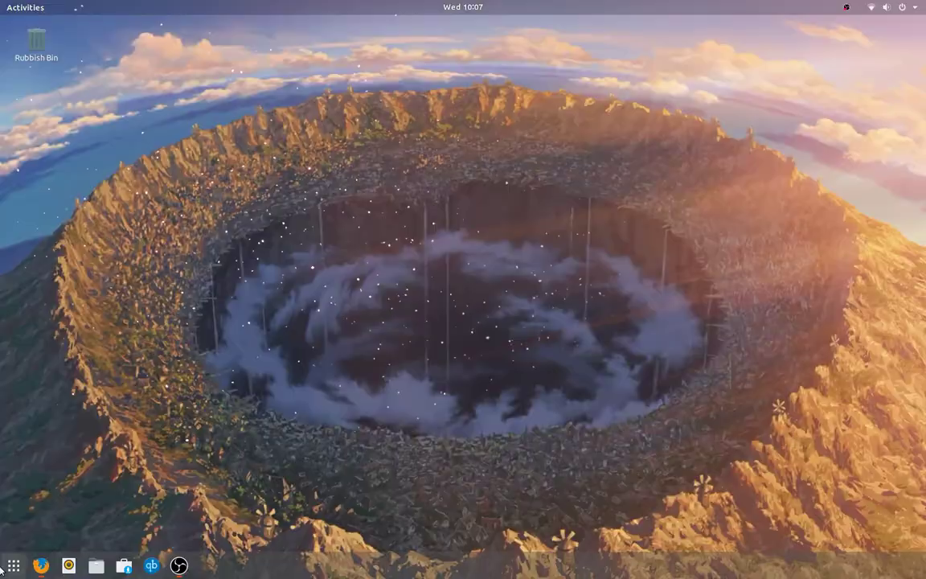
click(14, 565)
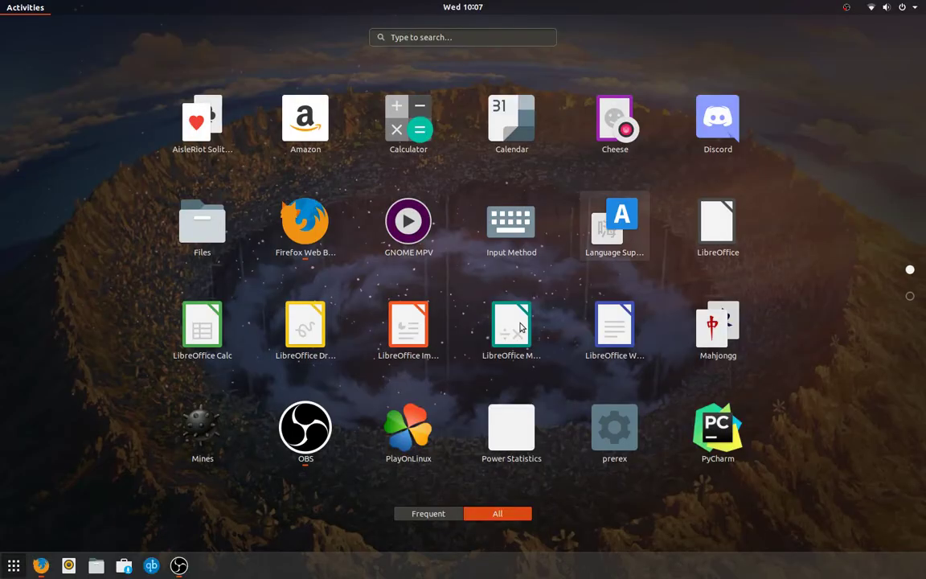
click(434, 416)
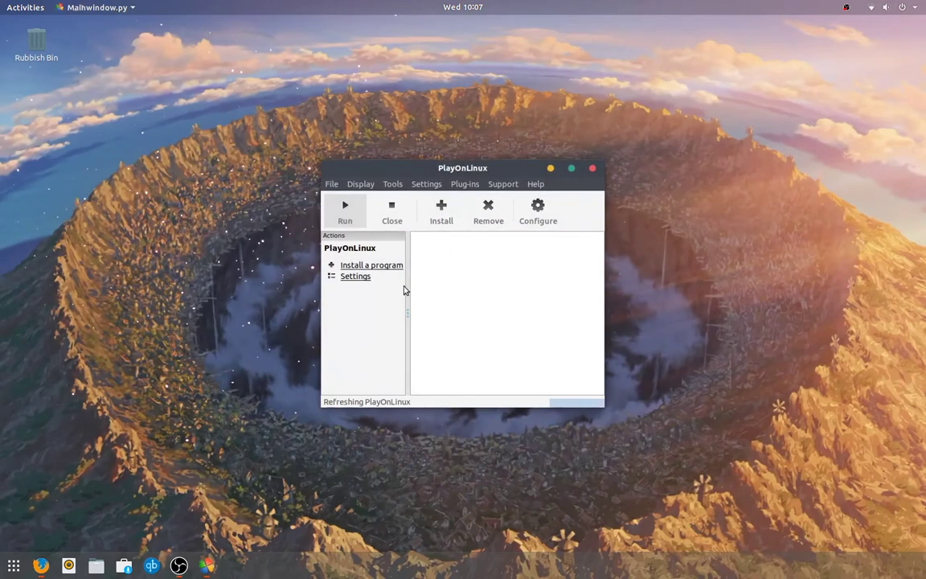
Step: Maximize PlayOnLinux and start installing a non-listed program
click(571, 169)
click(111, 74)
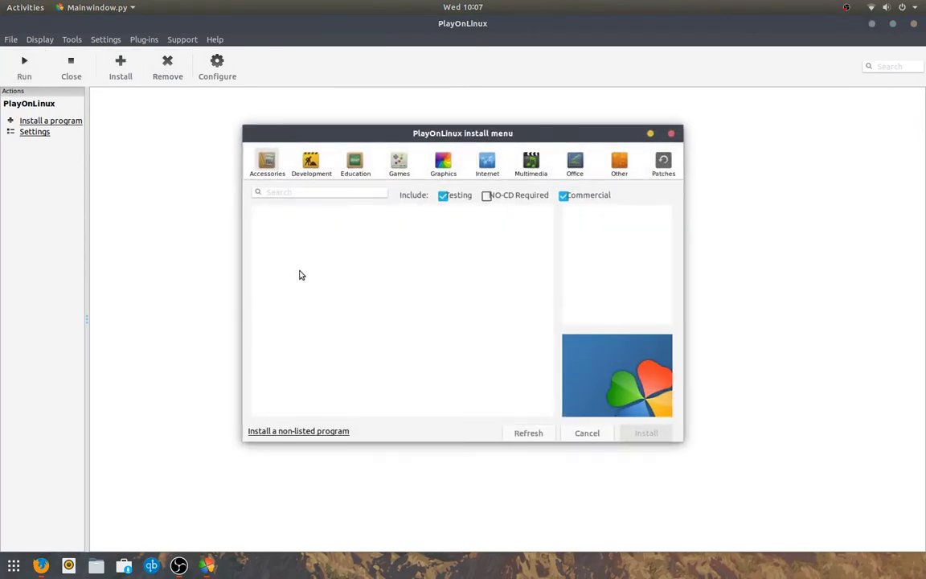
click(289, 432)
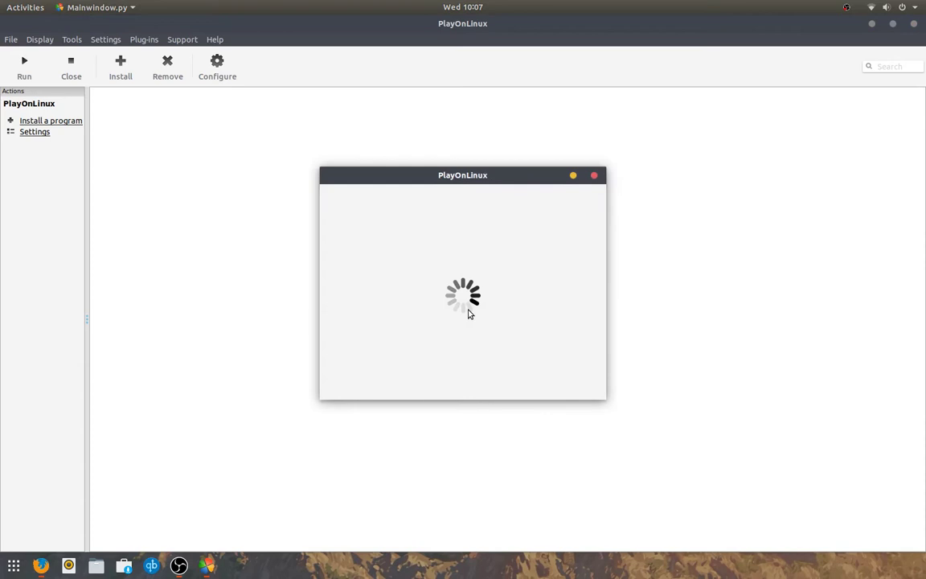
click(547, 392)
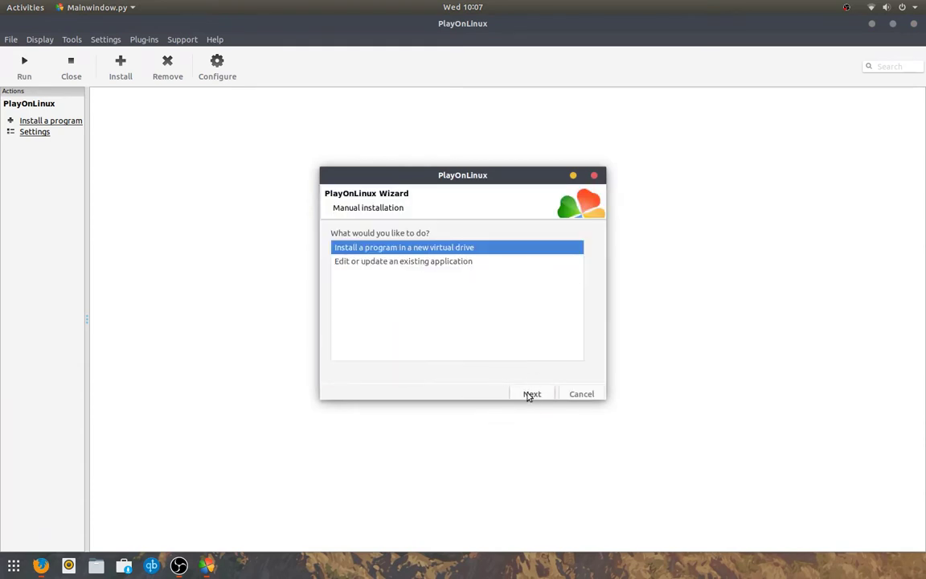
Step: Create a new 32-bit virtual drive named osu, with extra libraries requested
click(531, 394)
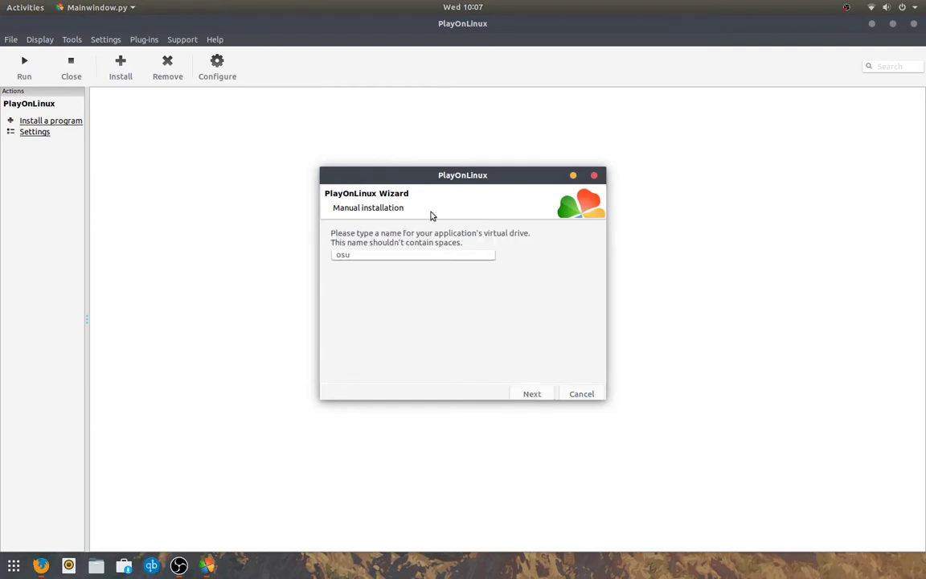
click(530, 393)
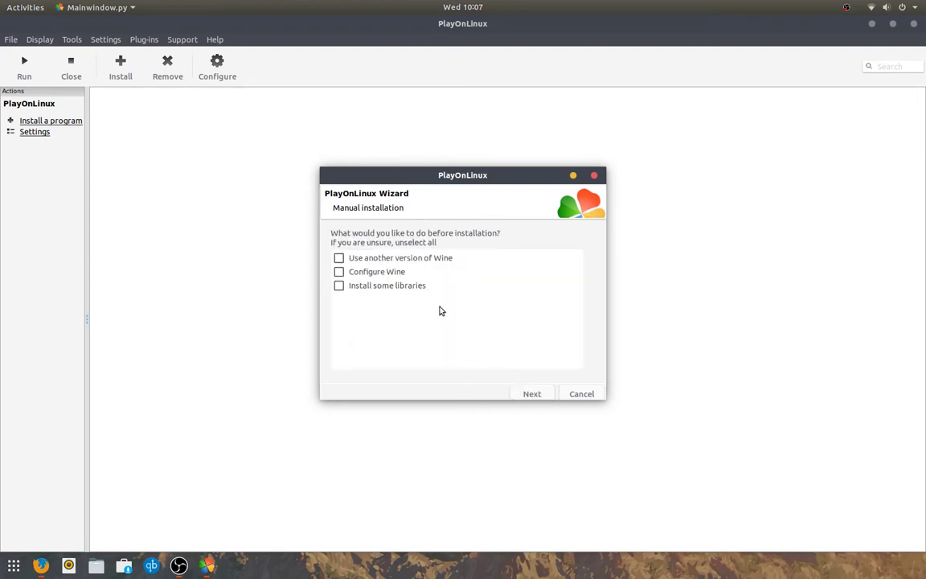
click(395, 287)
click(532, 394)
click(537, 393)
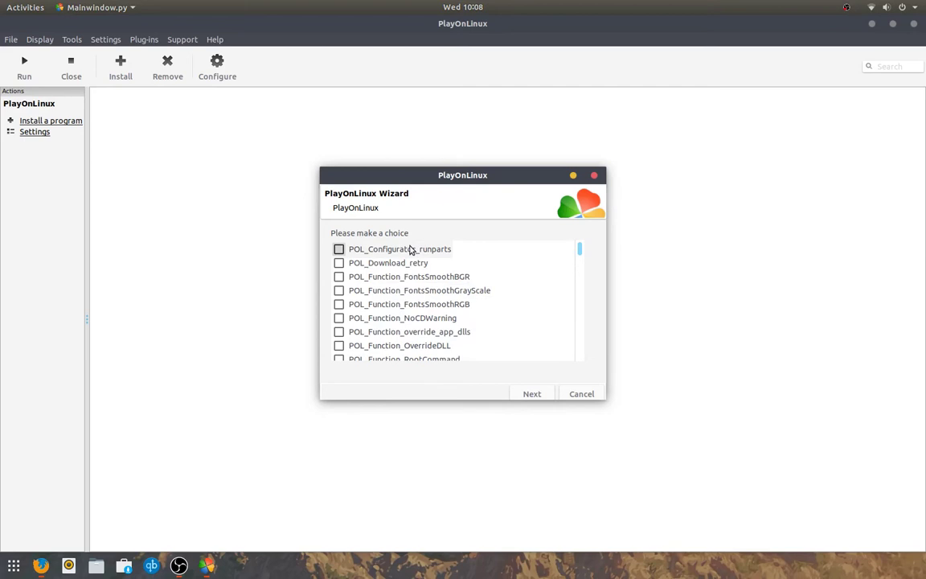
Step: Scroll the library checklist and tick POL_Install_dotnet40
scroll(410, 250, down, 10)
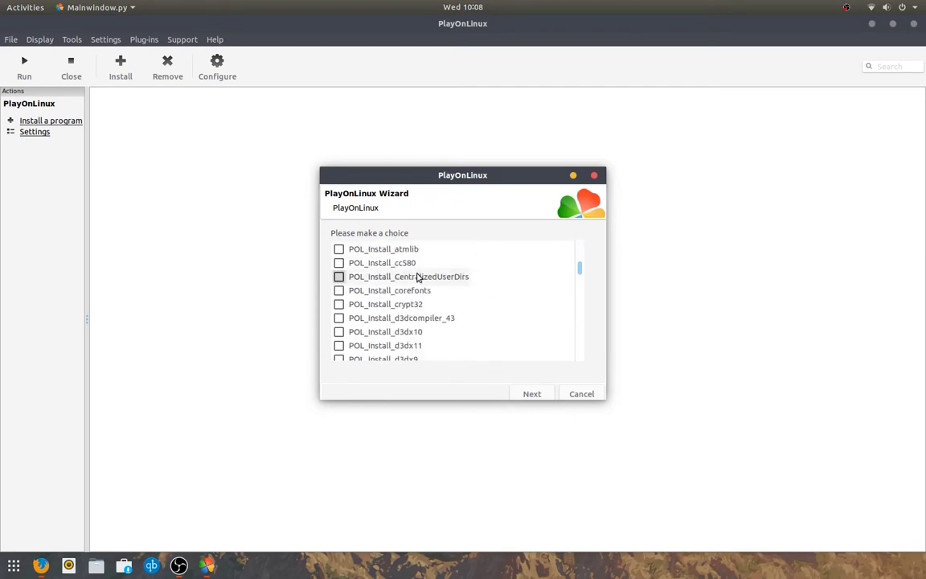
scroll(418, 277, down, 10)
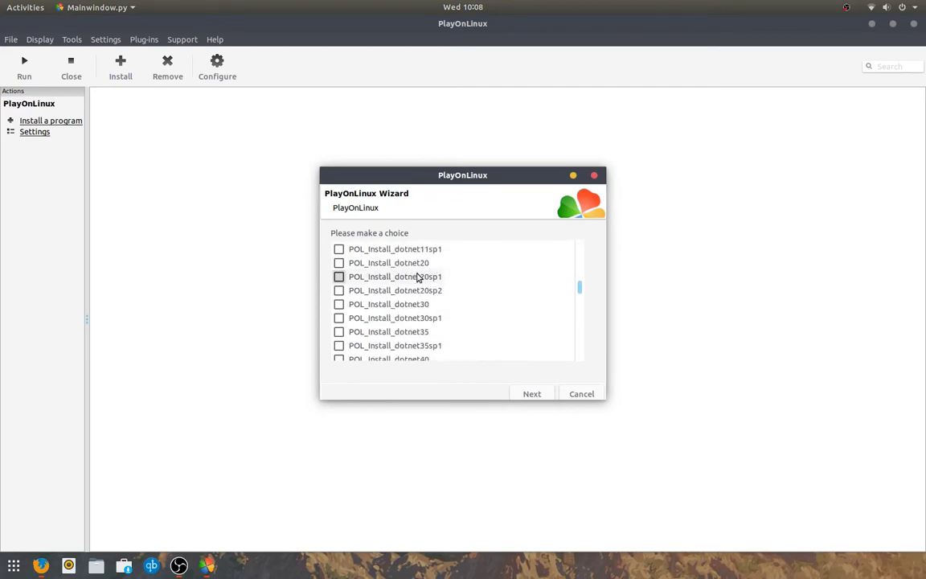
scroll(424, 320, down, 2)
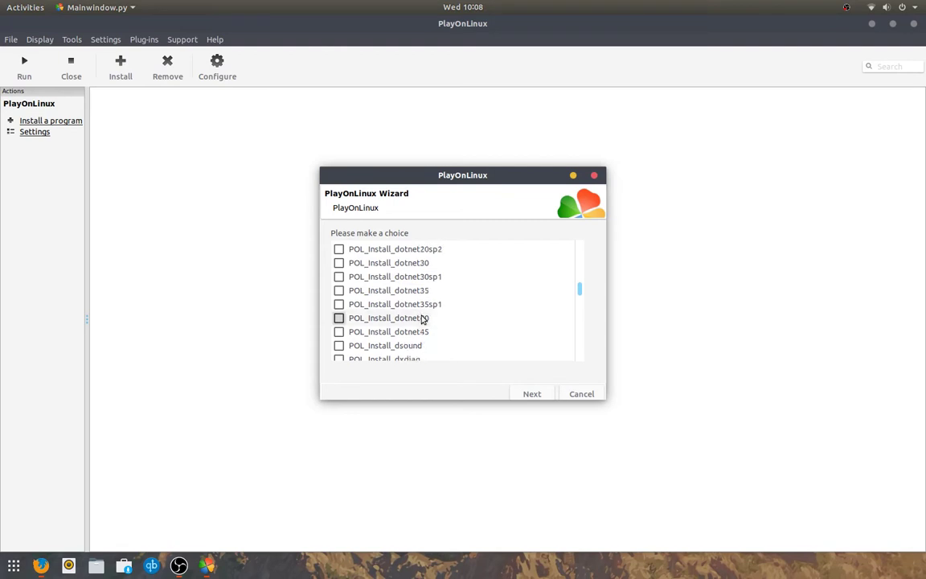
click(378, 318)
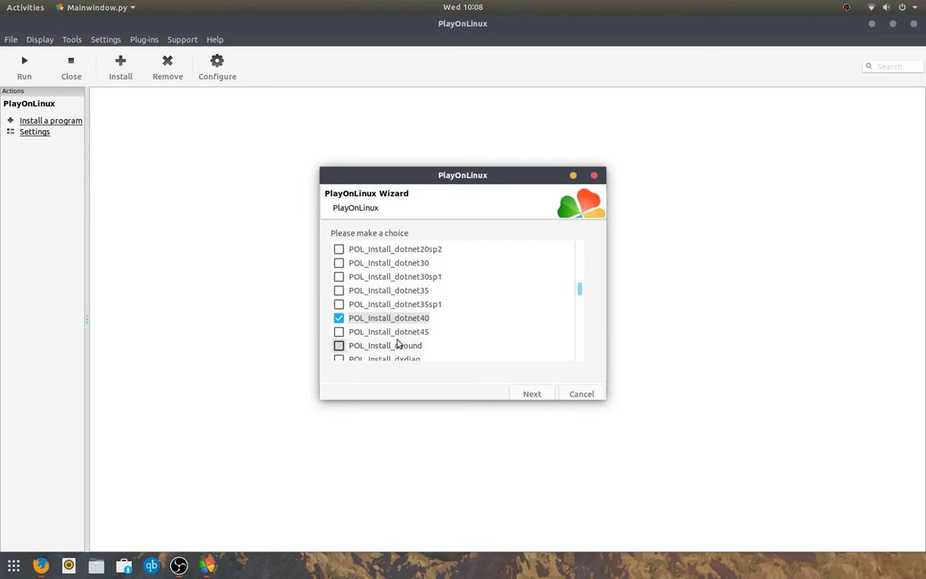
scroll(416, 336, down, 7)
scroll(423, 338, up, 6)
scroll(370, 337, up, 4)
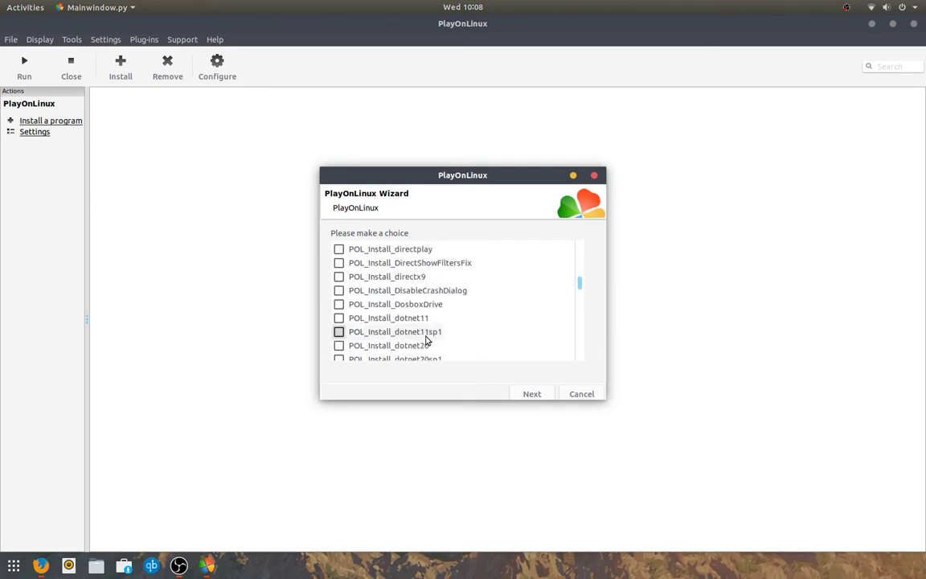
scroll(370, 354, down, 2)
scroll(378, 330, down, 2)
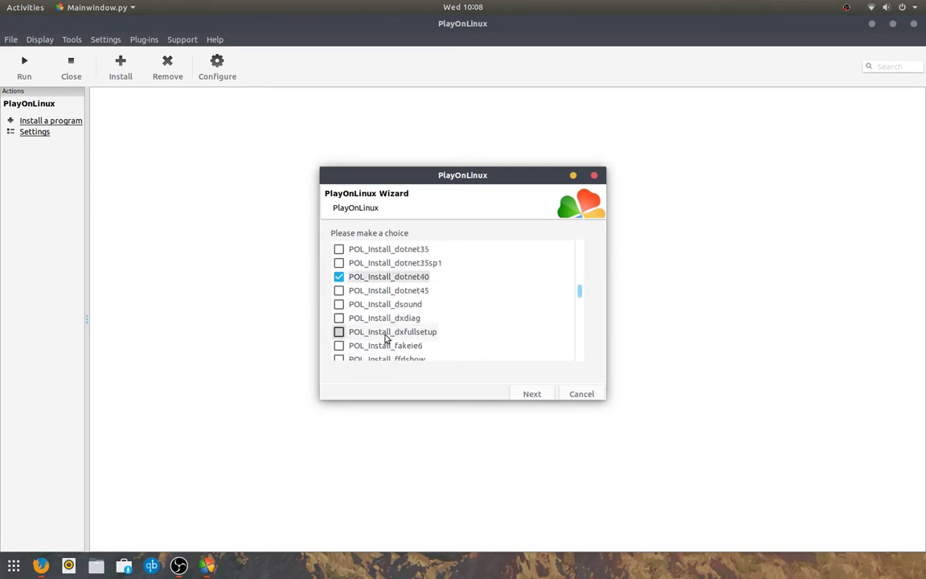
Step: Install .NET Framework 4.0, then browse for the set-up file to run
click(533, 394)
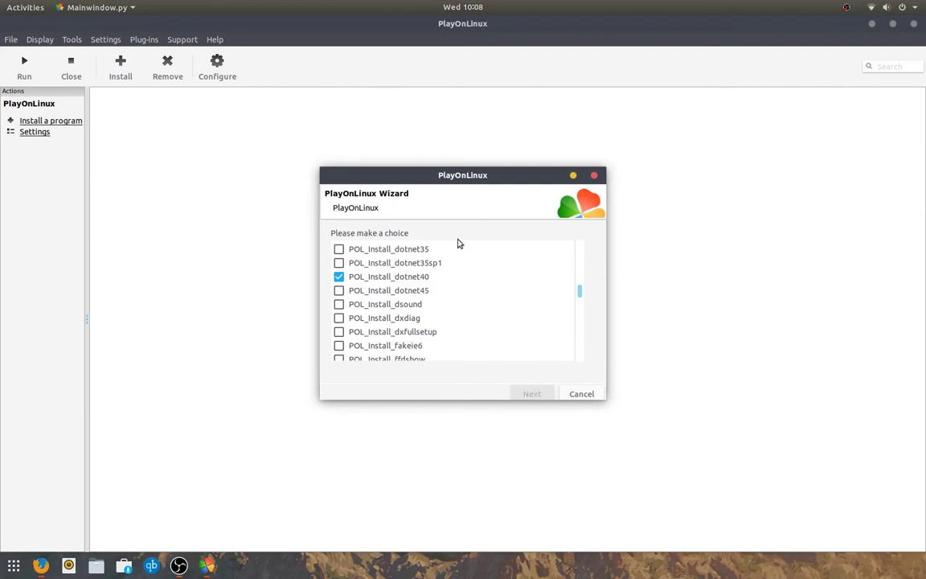
scroll(430, 304, down, 2)
scroll(431, 301, up, 3)
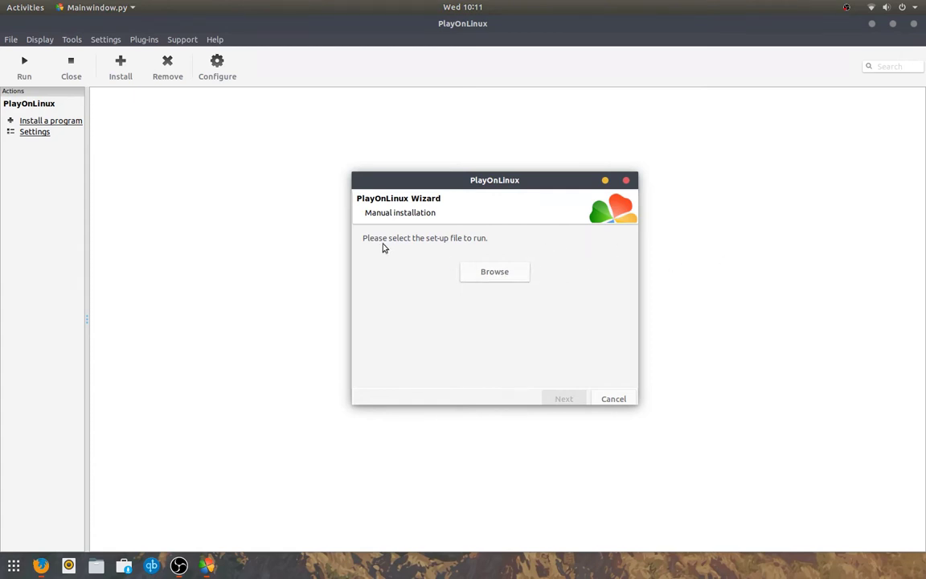
click(489, 270)
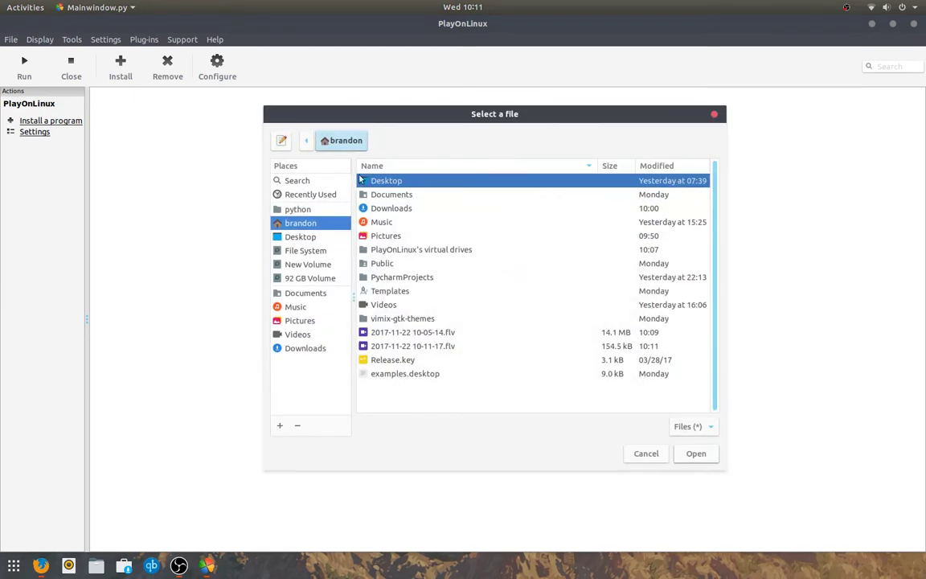
Step: Choose osu!install.exe from Downloads as the set-up file and run it
double_click(402, 207)
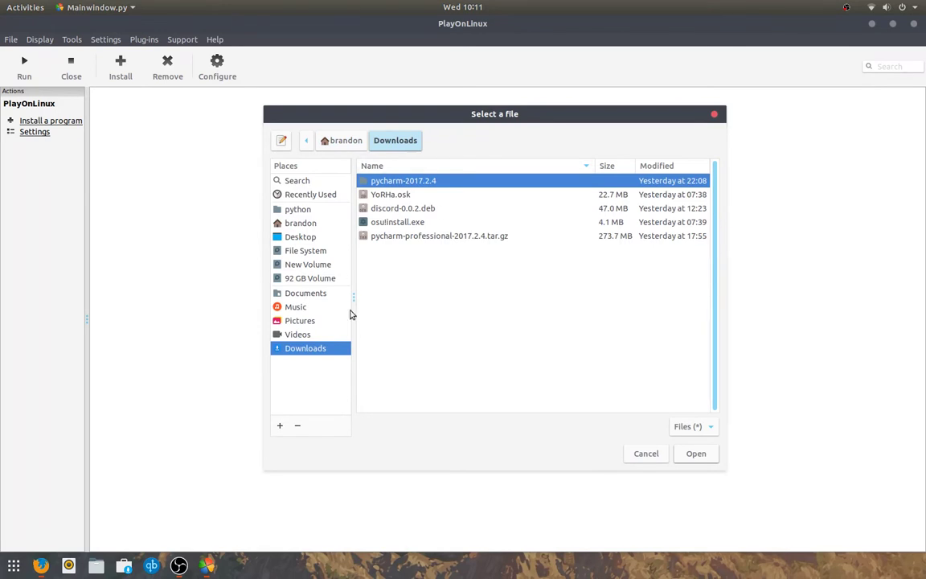
click(394, 222)
click(696, 454)
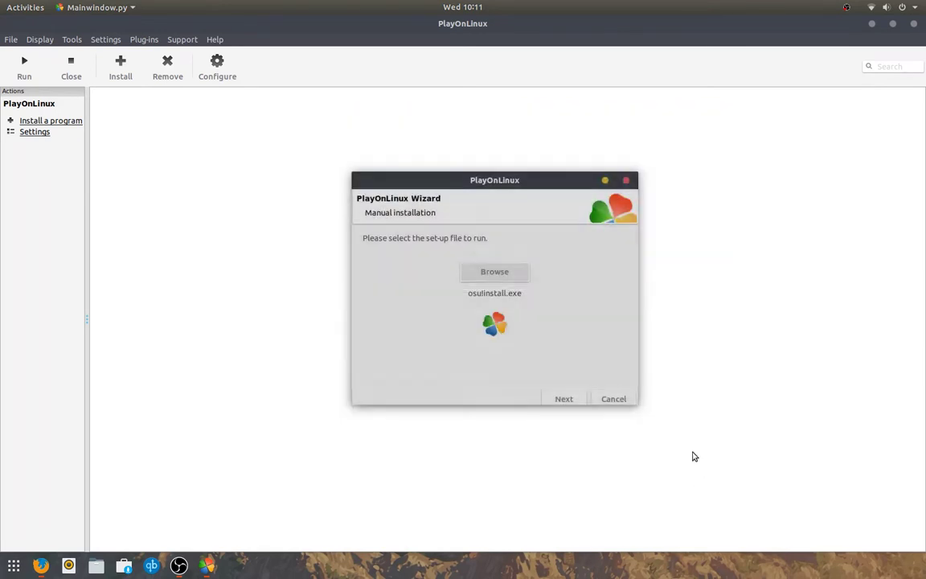
click(563, 397)
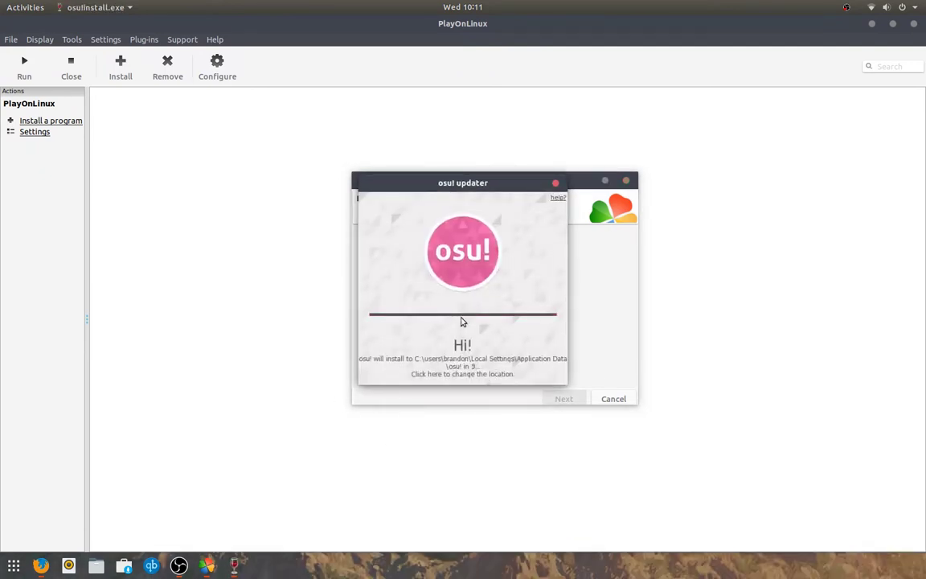
Step: Browse to drive_c > Program Files in the osu virtual drive for the install location
click(471, 372)
scroll(462, 299, up, 3)
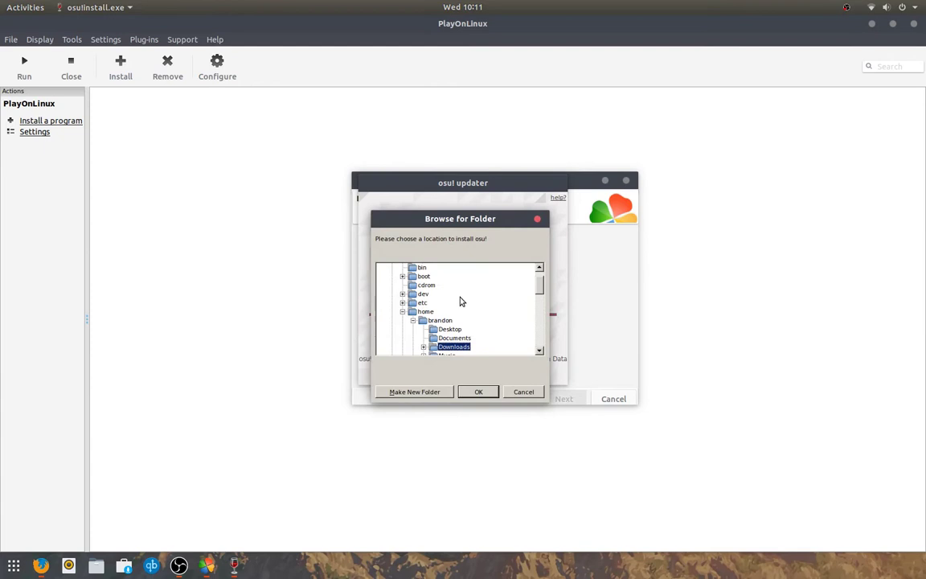
scroll(460, 301, down, 5)
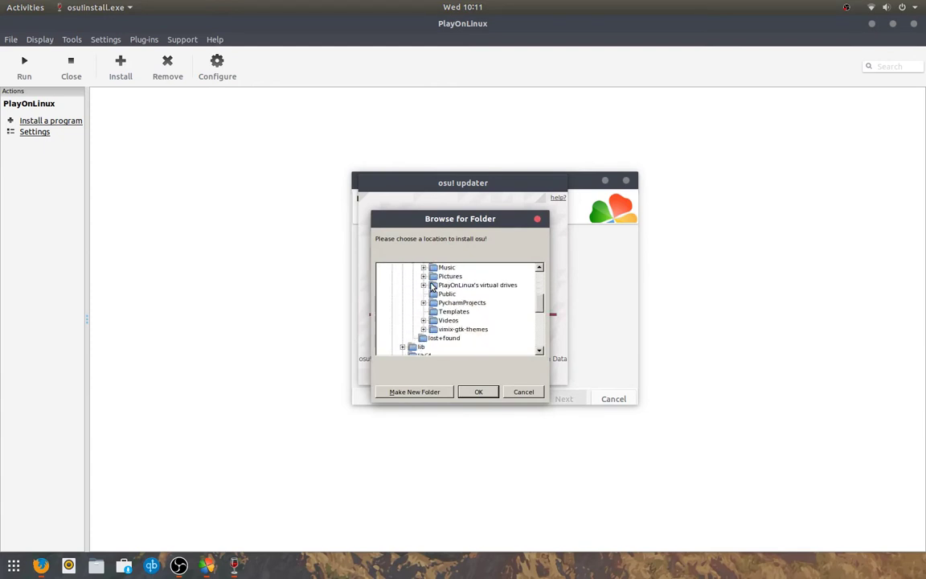
click(423, 284)
click(434, 302)
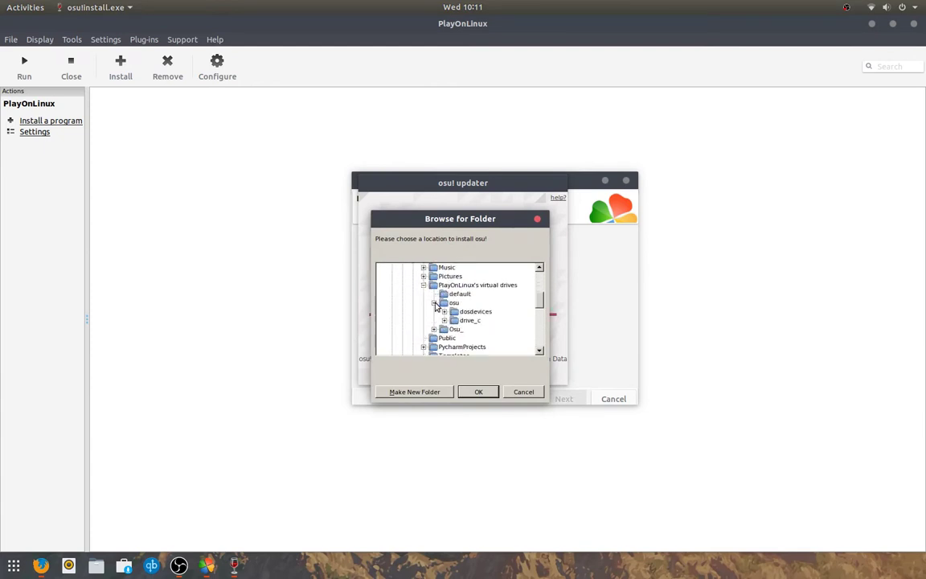
click(444, 321)
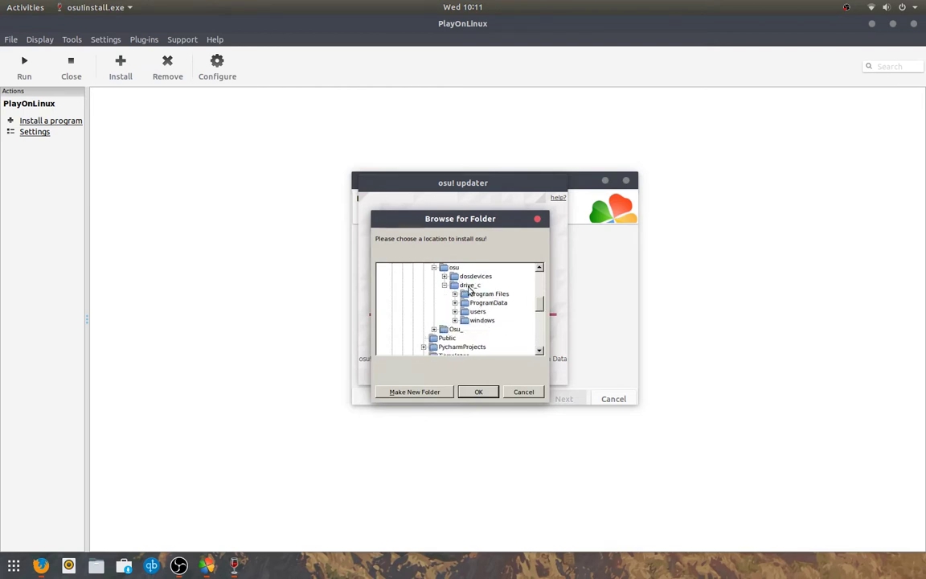
click(454, 294)
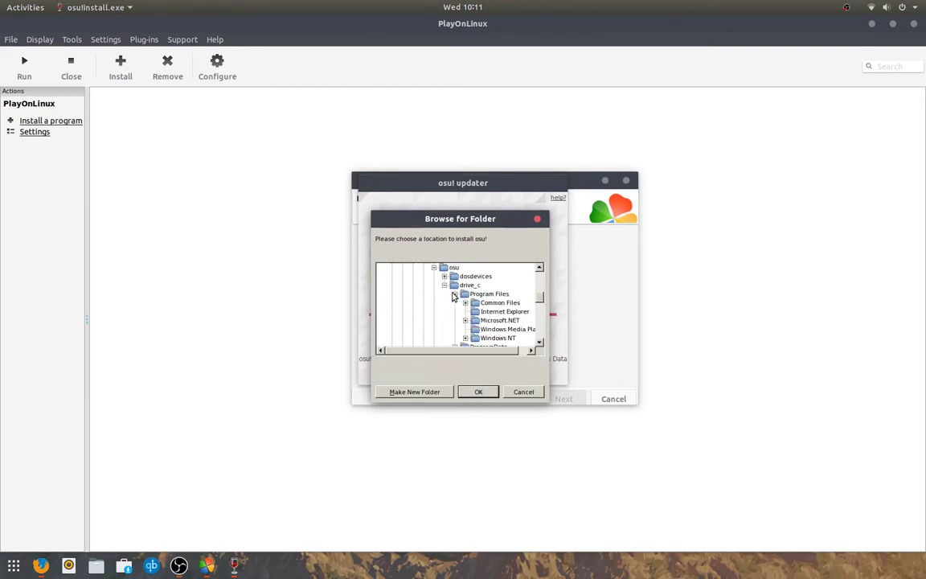
click(455, 295)
click(455, 295)
click(491, 295)
Step: Create an 'osu' folder inside Program Files and confirm it as the install folder
click(415, 391)
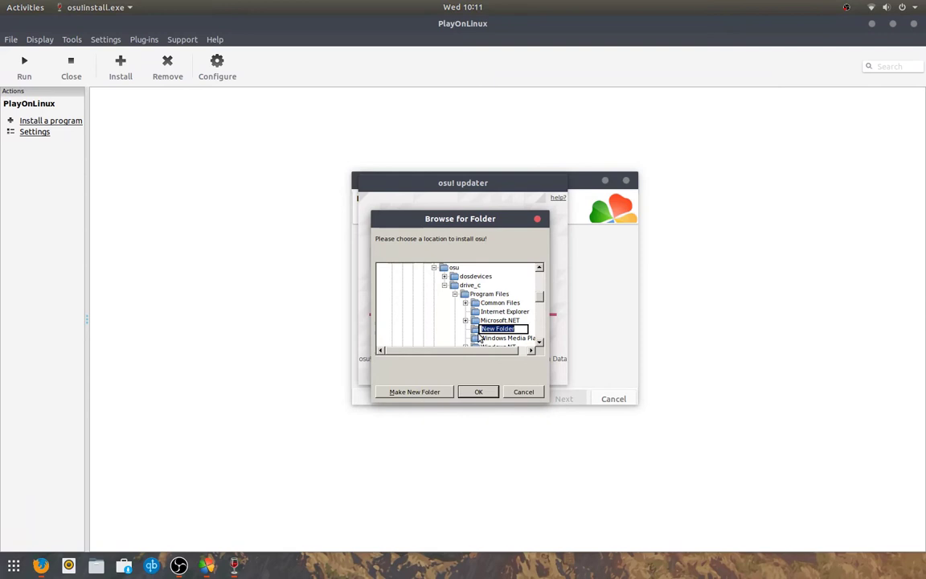
text(o)
key(Return)
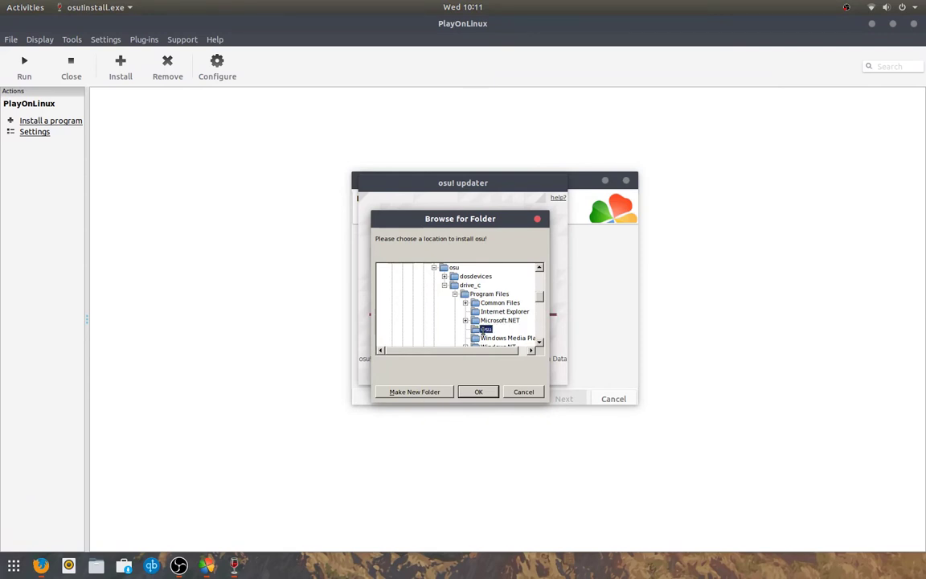
click(477, 391)
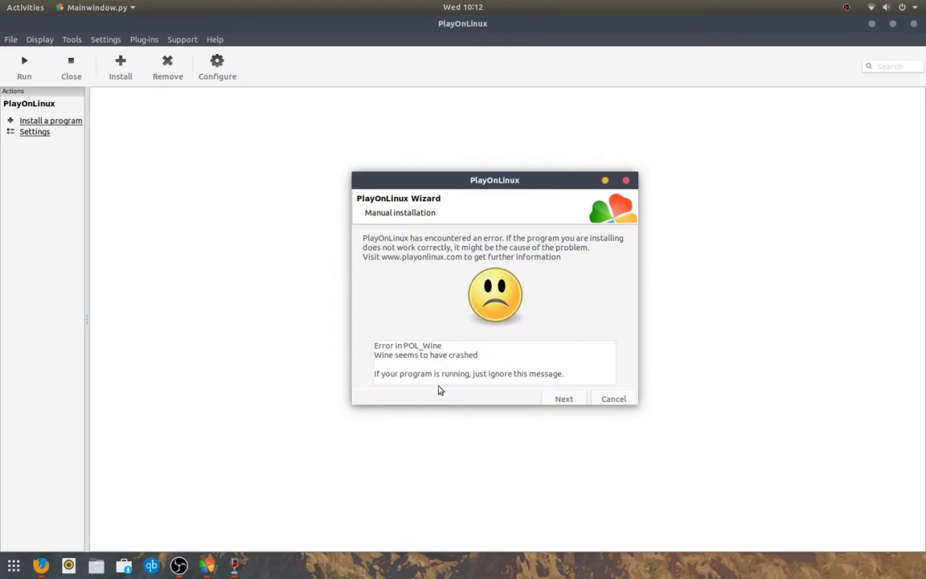
Step: Bring the osu! updater forward and let it update the client to 100%
click(234, 565)
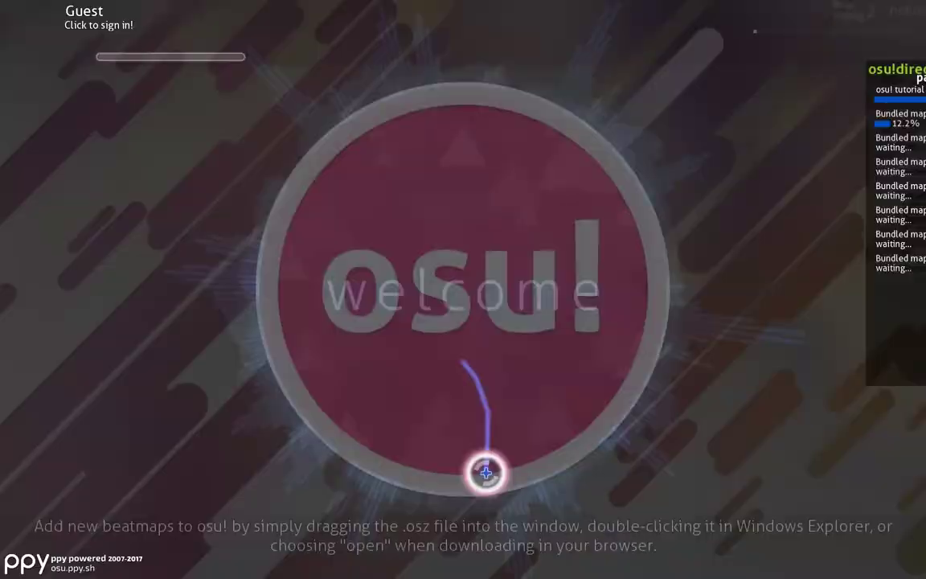
Step: Exit osu! from its main menu and cancel the PlayOnLinux Wine crash wizard
click(444, 305)
click(563, 326)
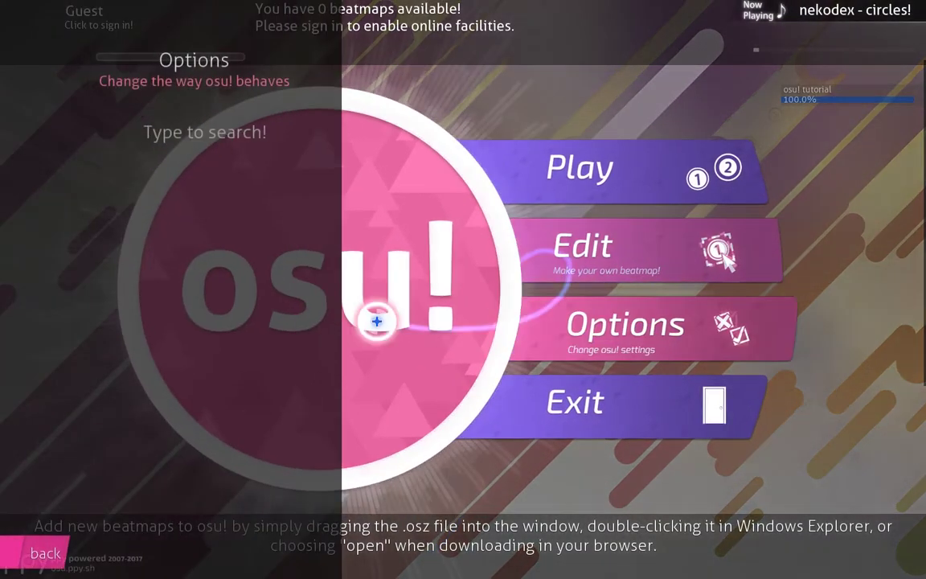
click(550, 418)
click(486, 148)
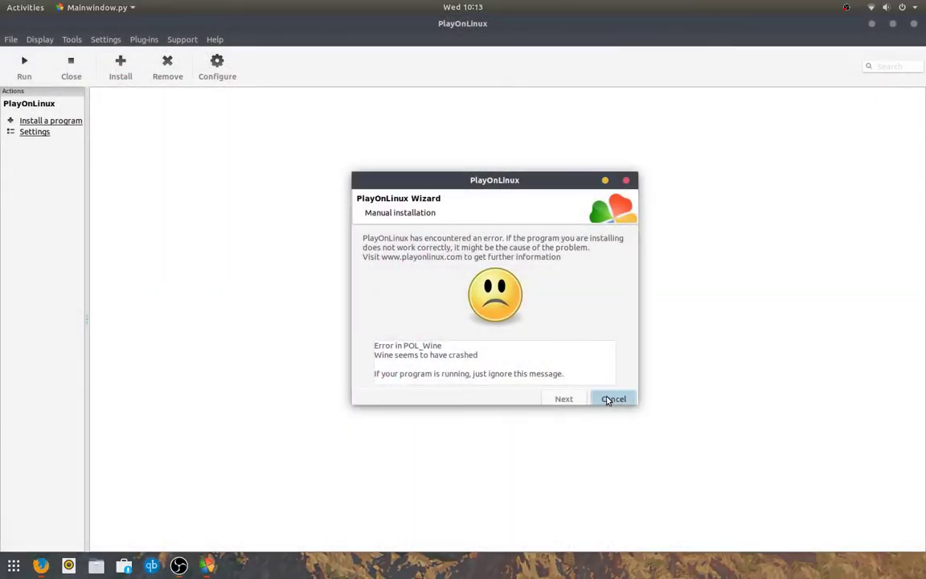
click(613, 398)
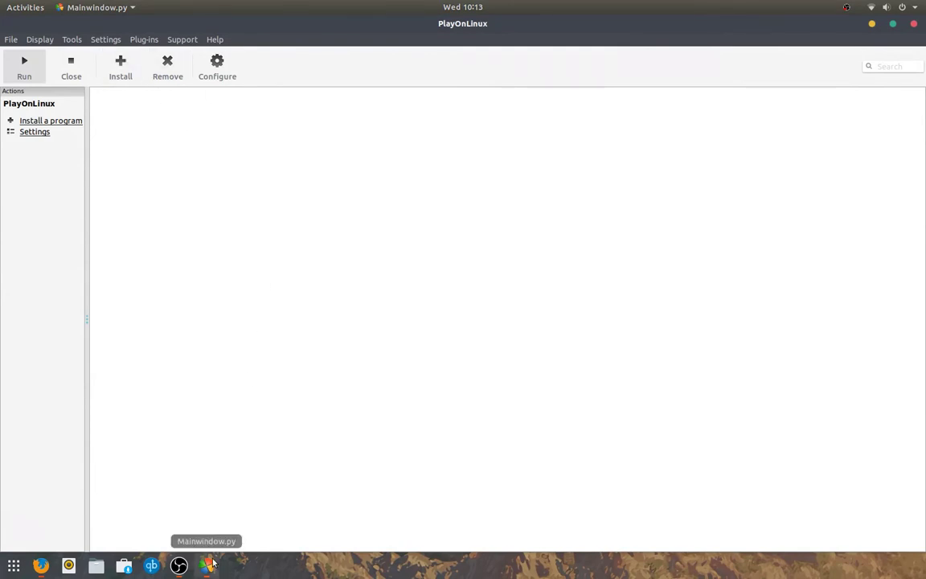
Step: Make a shortcut named osu! for osu!.exe from the osu virtual drive
click(224, 80)
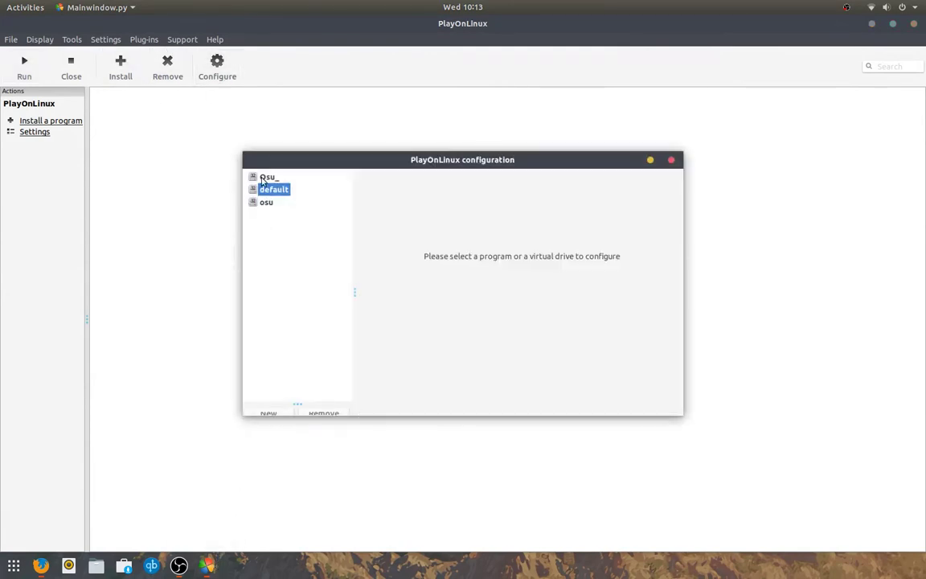
click(274, 203)
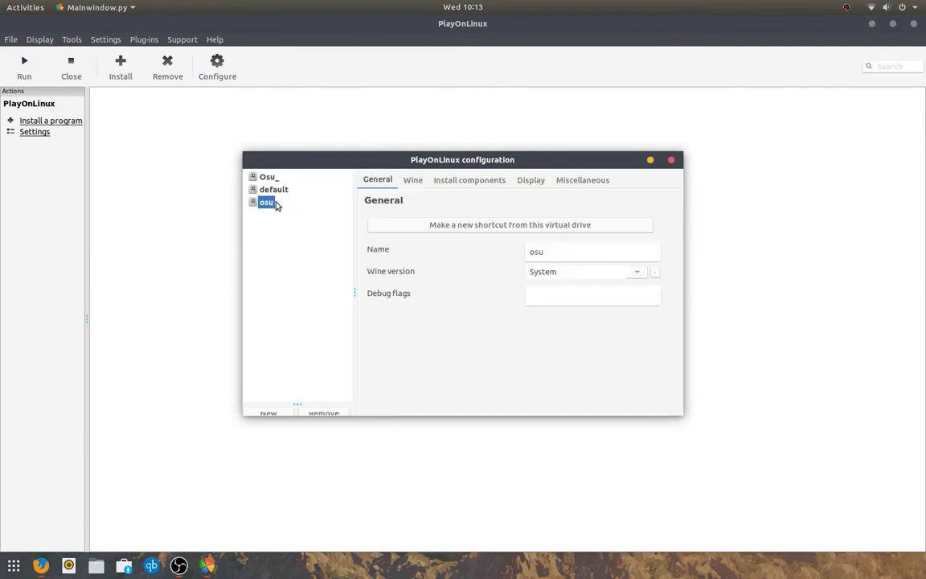
click(463, 228)
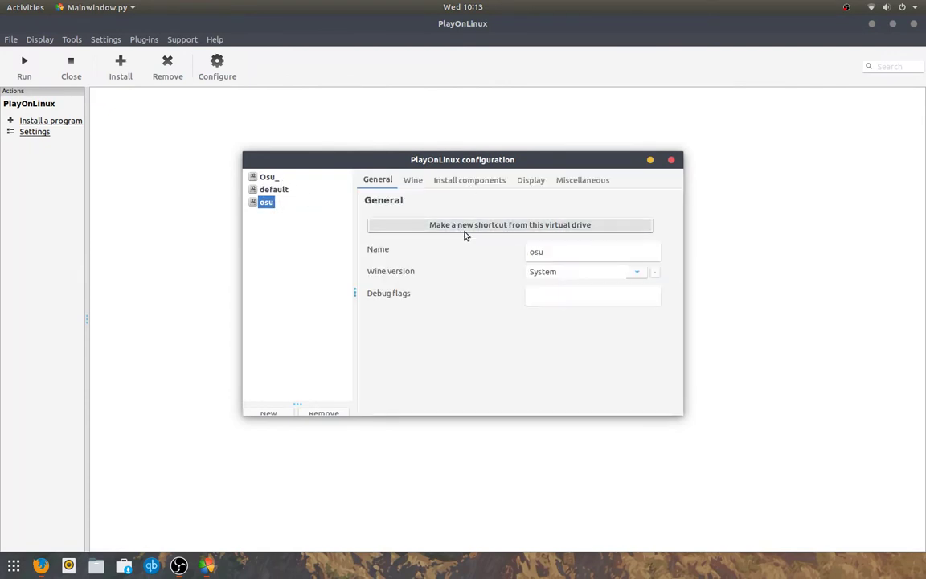
click(368, 285)
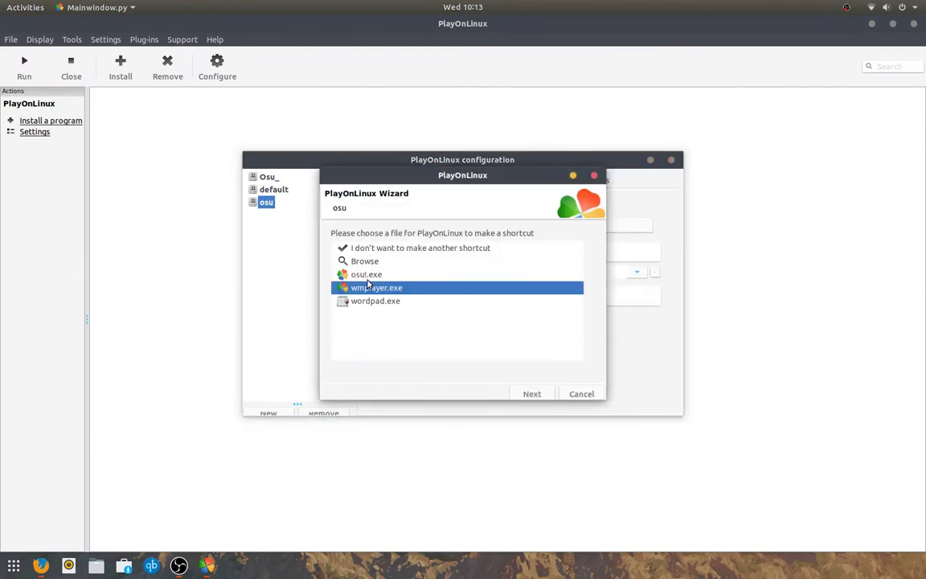
click(366, 275)
click(531, 394)
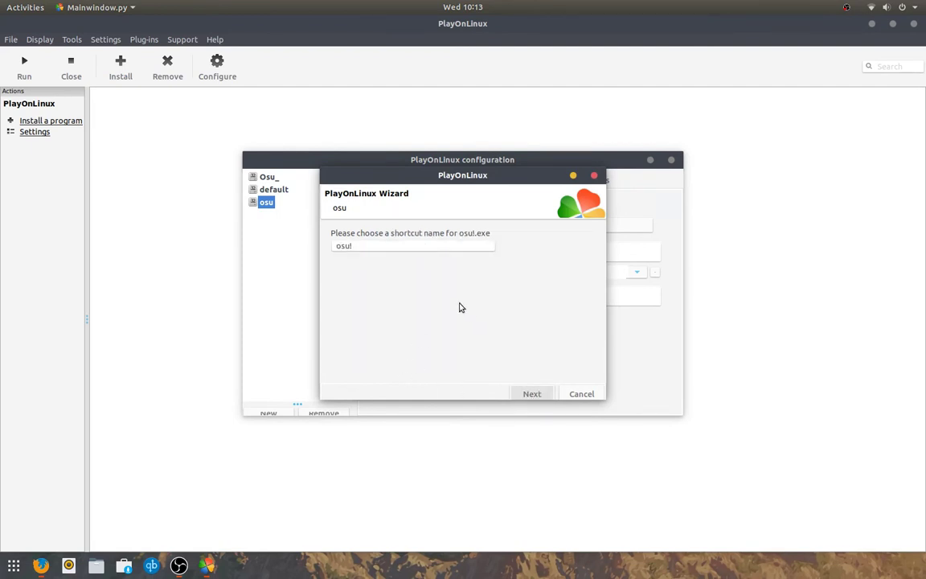
click(526, 395)
click(385, 250)
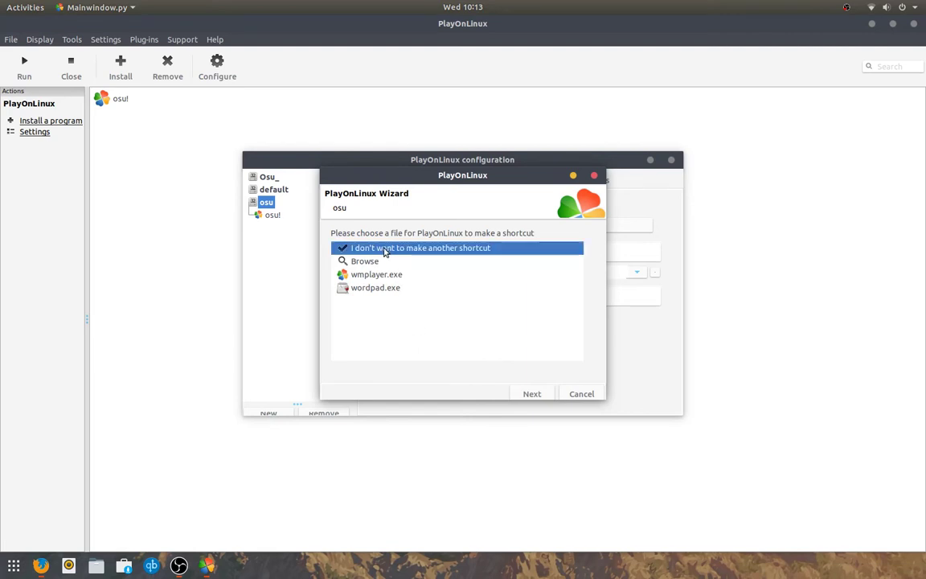
click(546, 395)
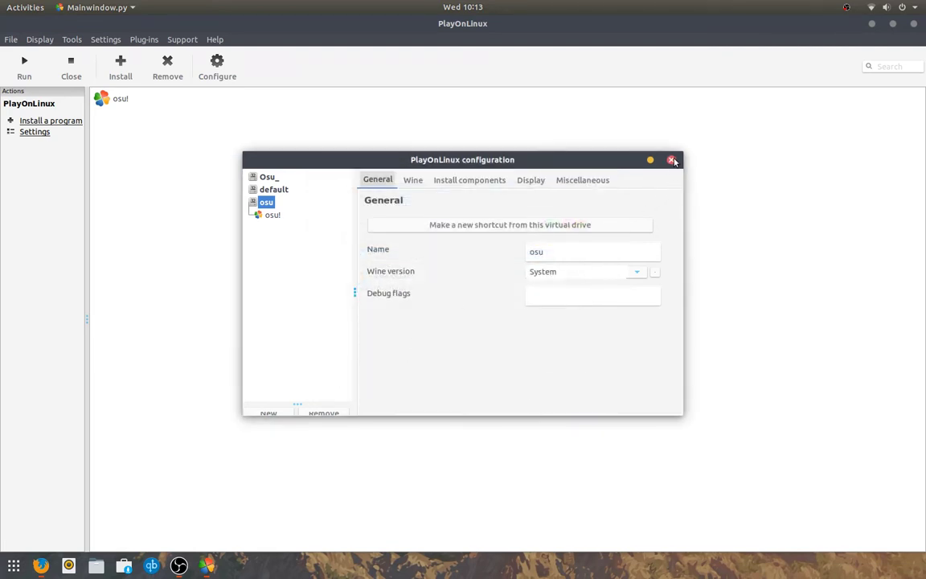
Step: Set the osu drive's Wine Windows version to Windows 7
click(410, 181)
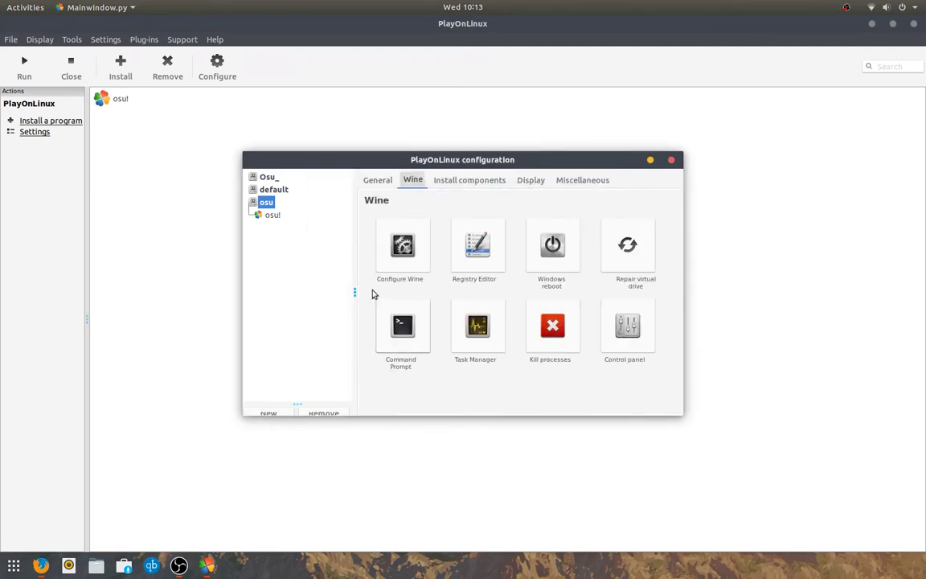
click(464, 250)
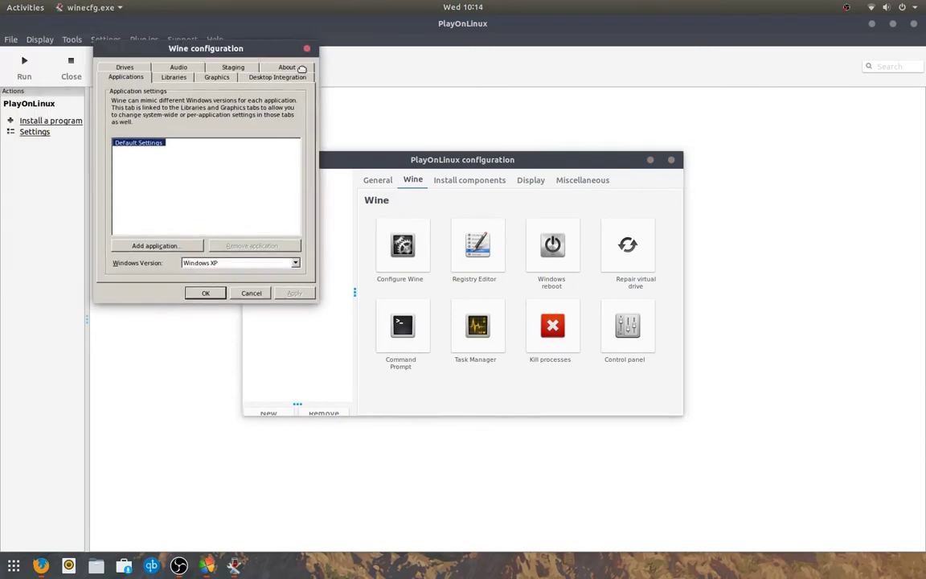
click(652, 345)
scroll(633, 370, up, 3)
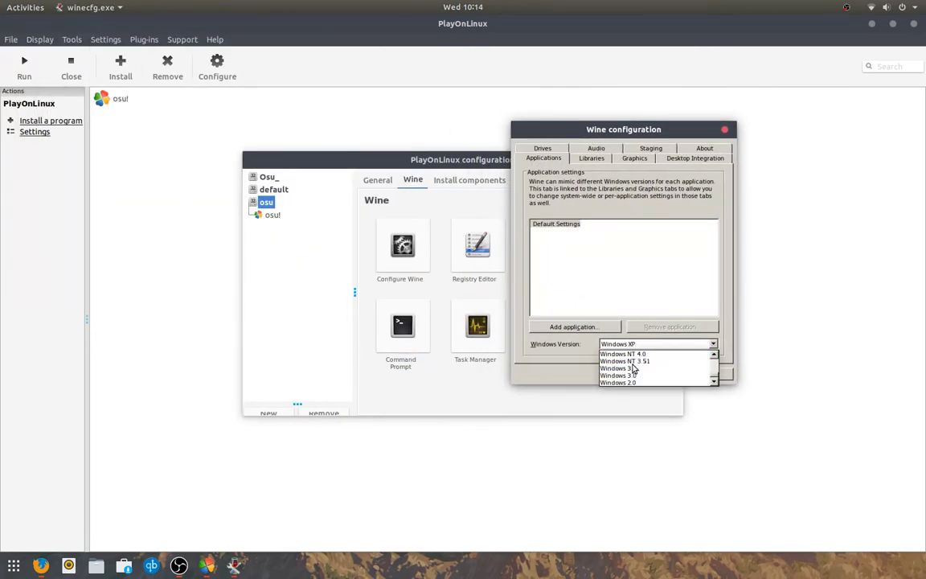
click(634, 382)
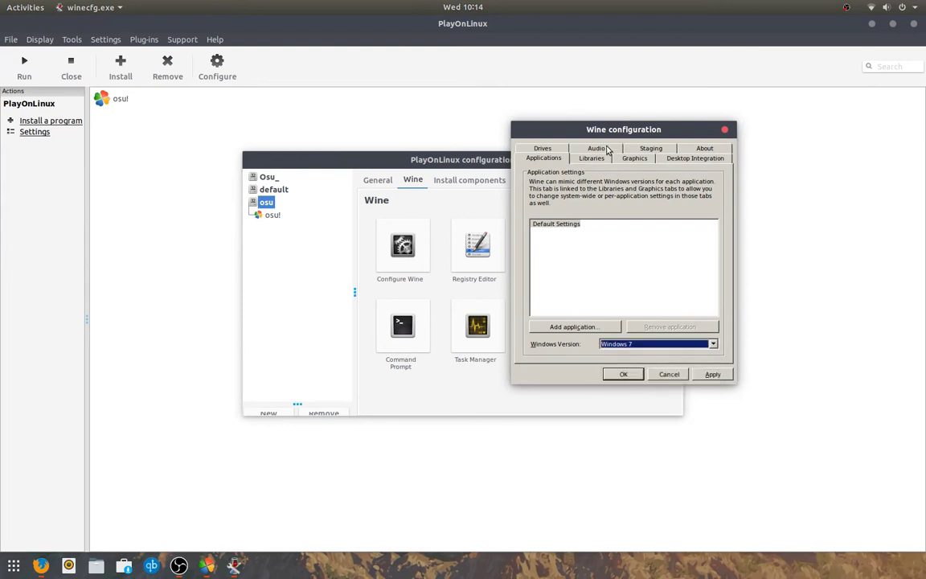
Step: Enable the CSMT, VAAPI and EAX staging options and apply the Wine settings
click(595, 159)
click(651, 149)
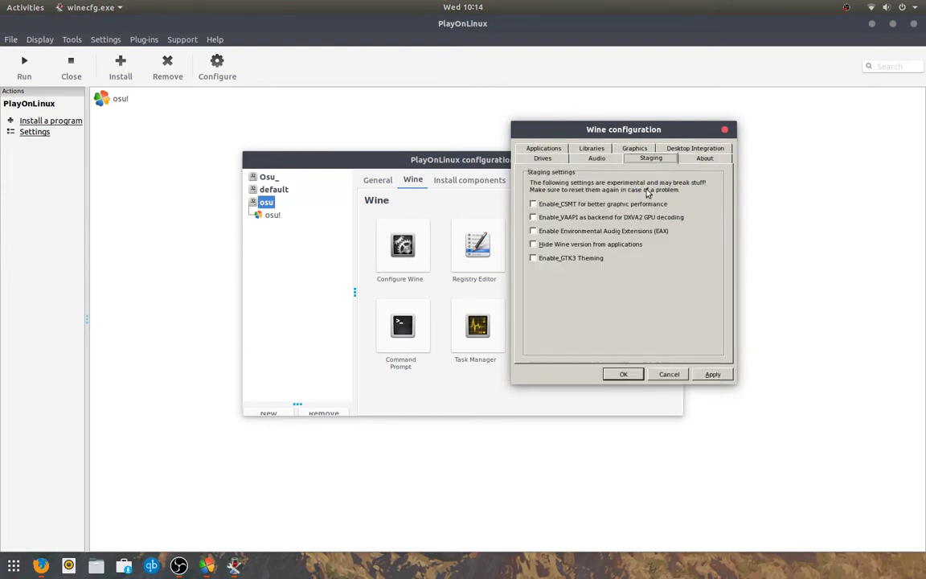
click(557, 205)
click(609, 218)
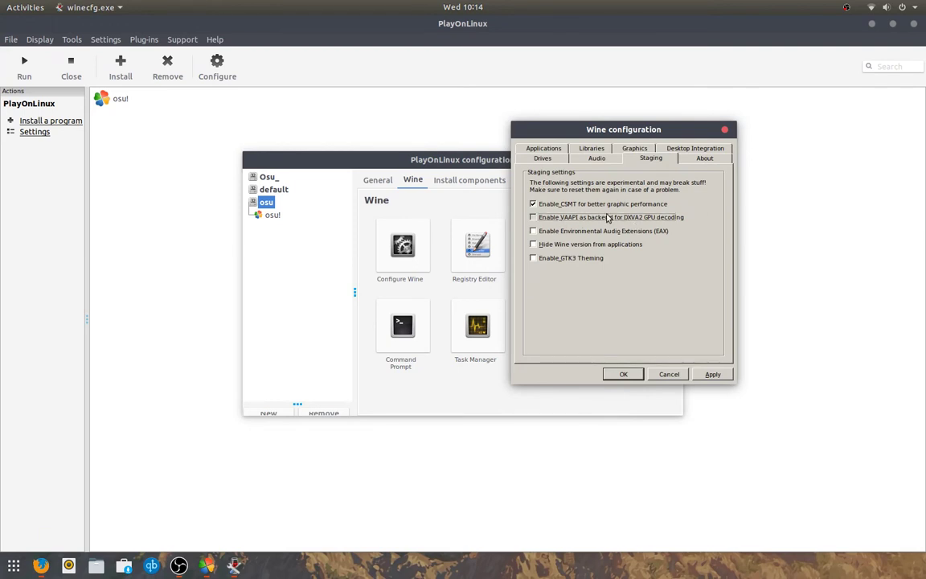
click(576, 231)
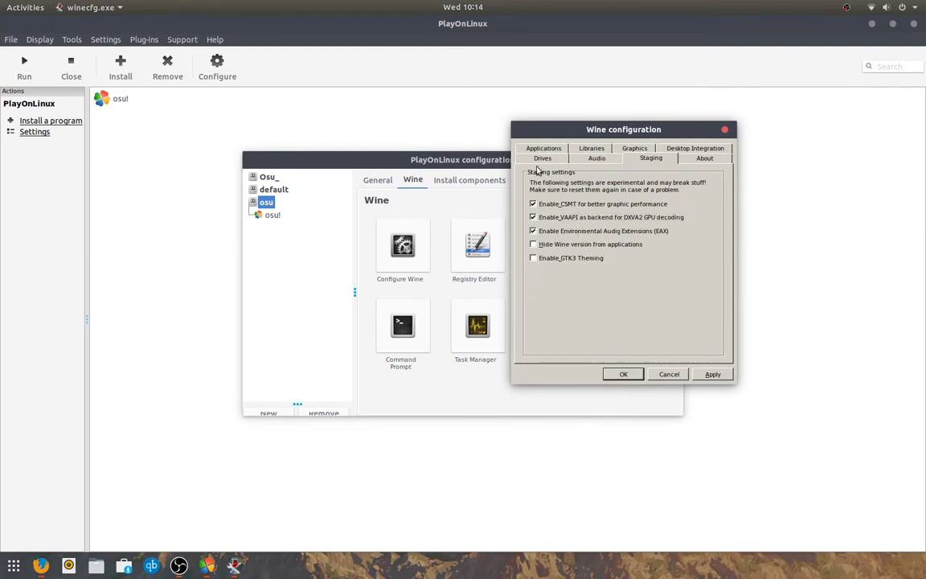
click(710, 375)
click(624, 375)
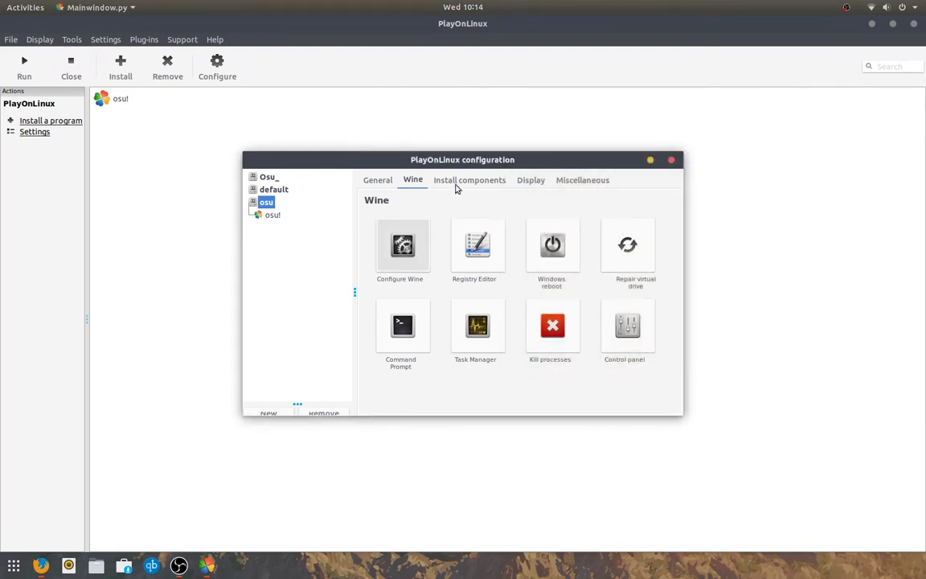
Step: Close the osu drive configuration window
click(575, 182)
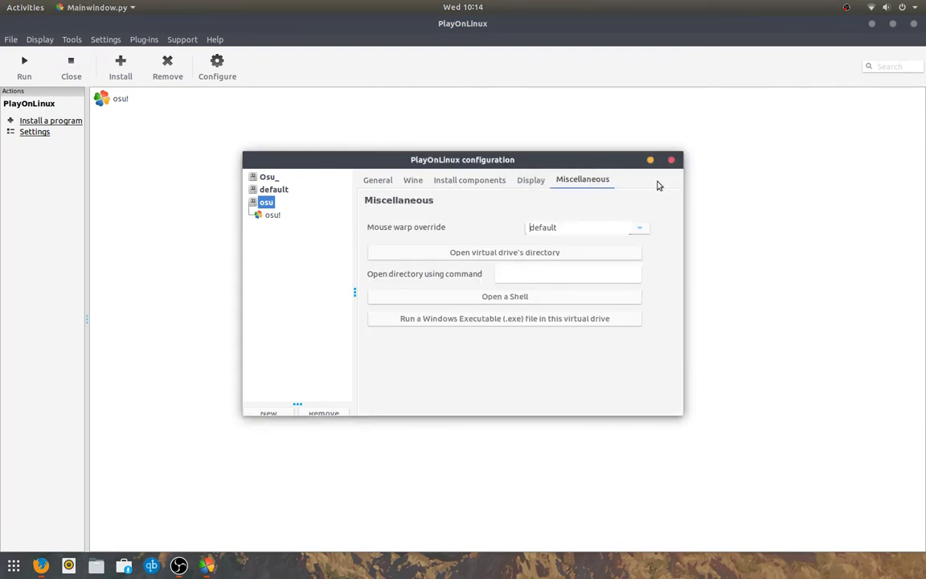
scroll(540, 184, up, 4)
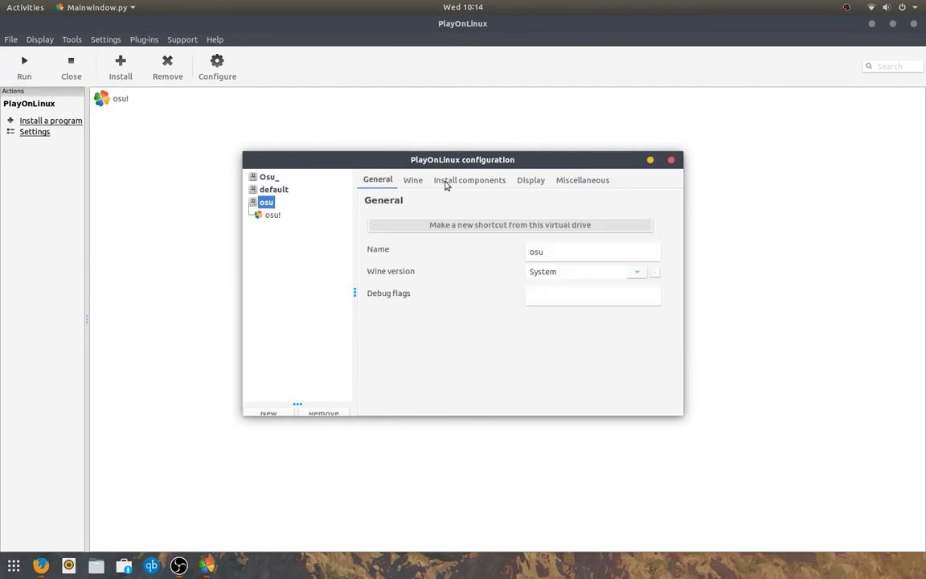
click(651, 159)
Step: Choose Set the icon for the osu! shortcut, then bring Firefox forward
right_click(148, 96)
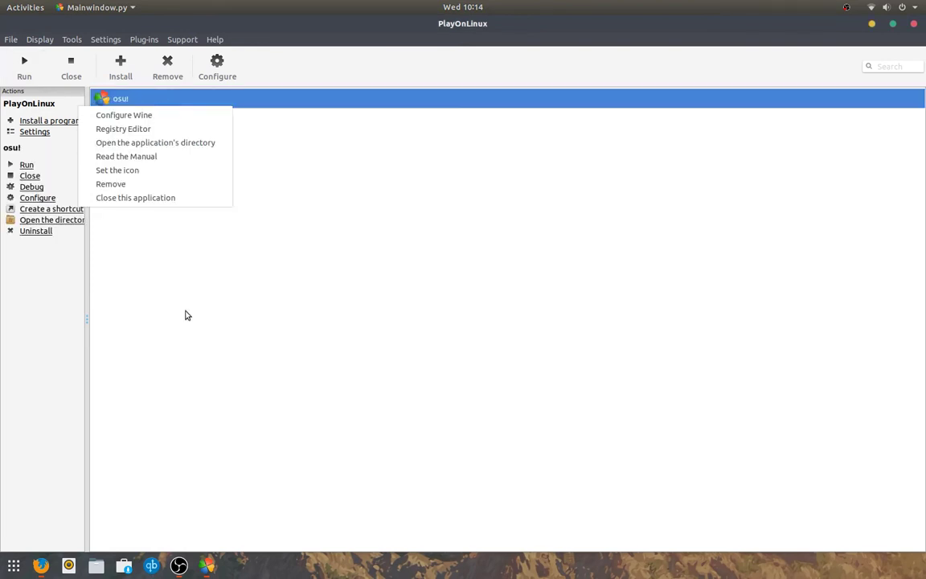
click(134, 171)
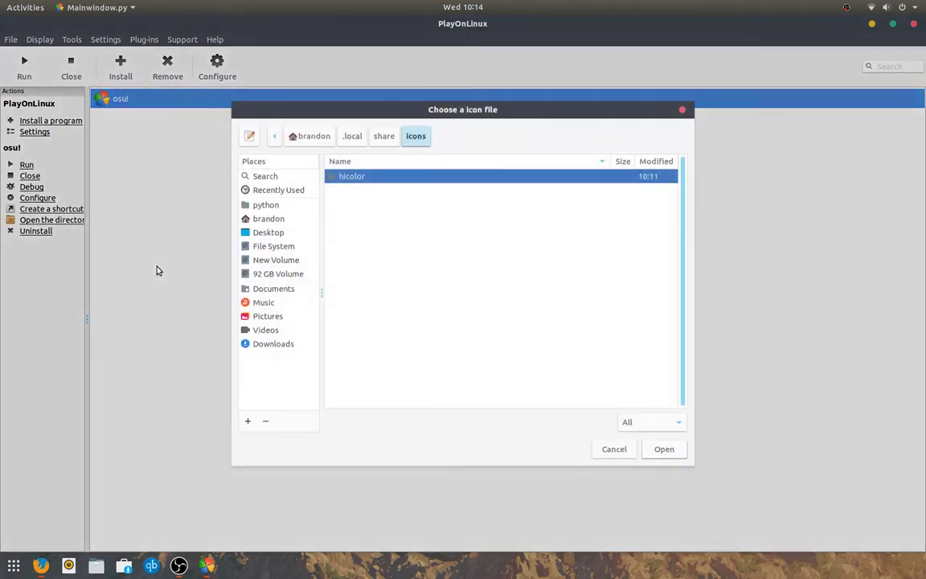
click(41, 565)
Step: Search Google Images for 'osu logo' and save the logo image into Downloads
click(254, 41)
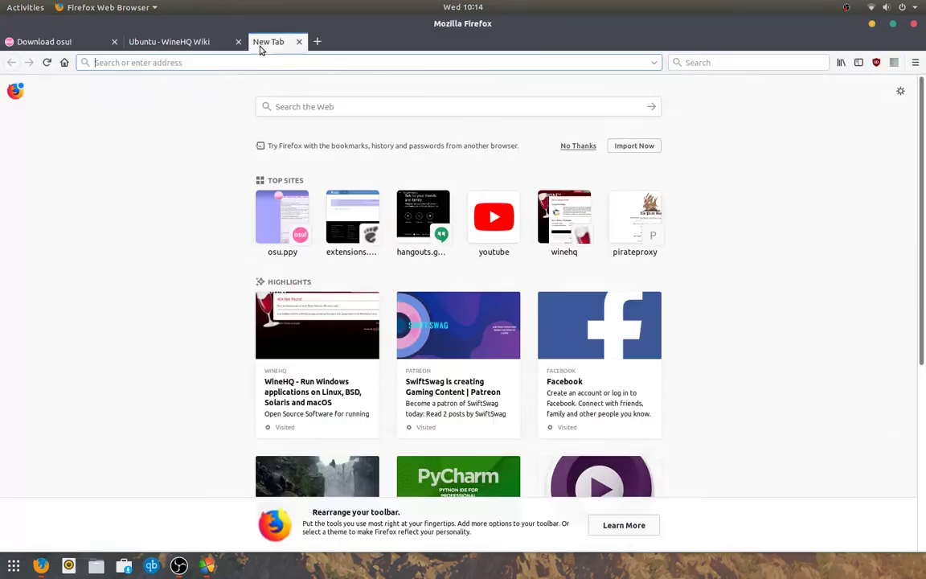
text(google)
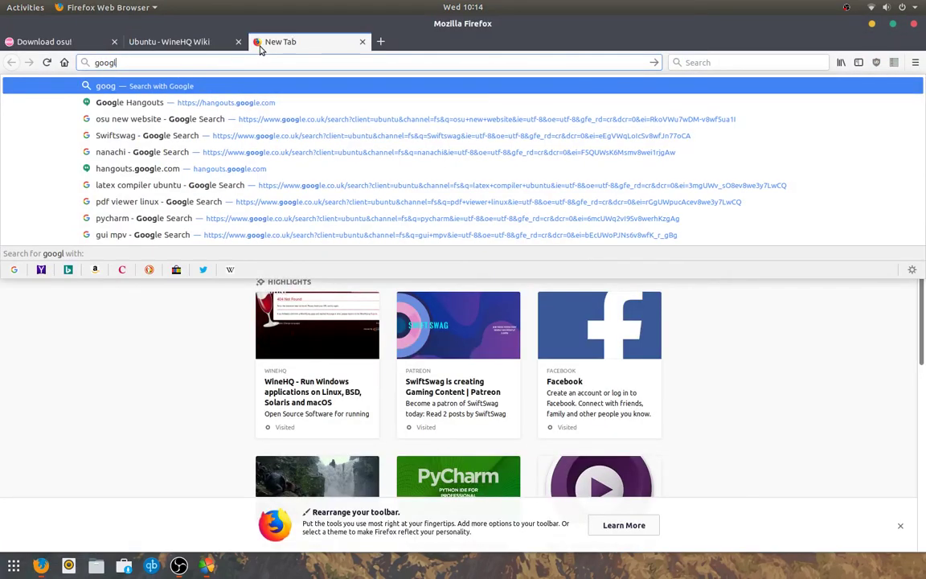
key(Return)
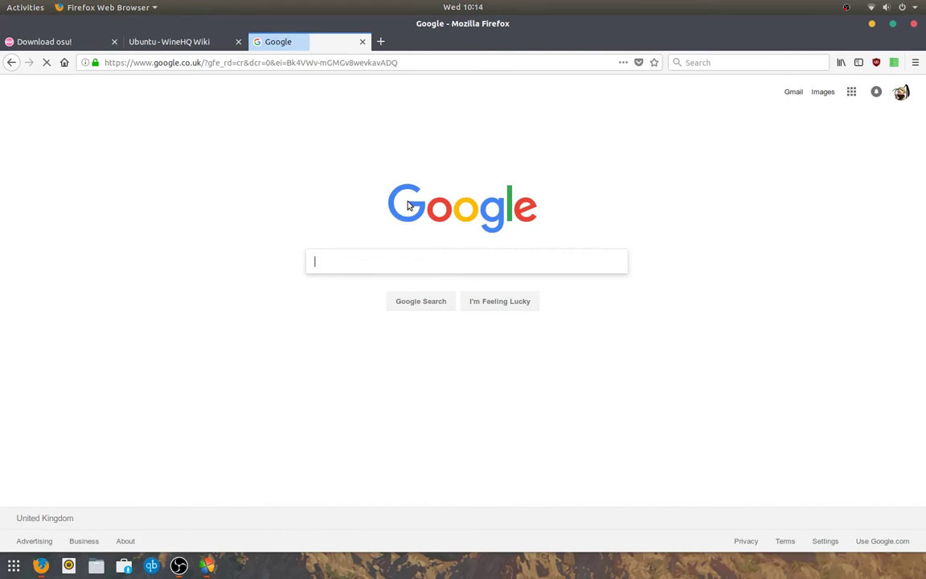
click(823, 92)
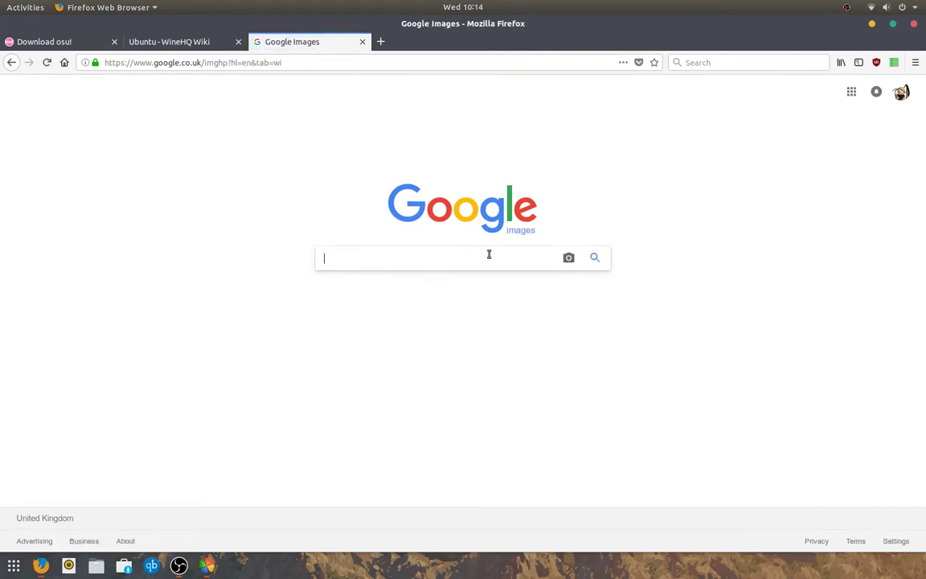
text(Osu)
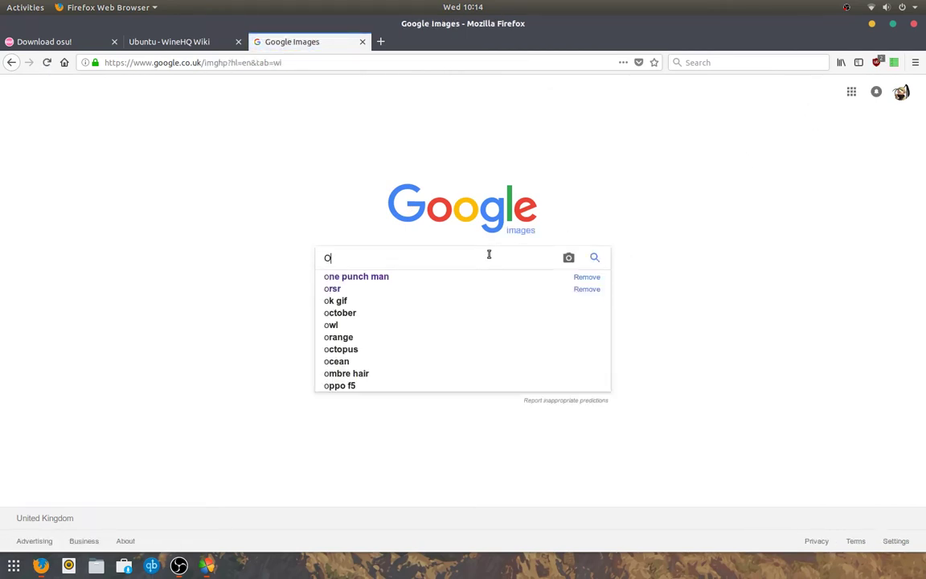
key(Down)
key(Return)
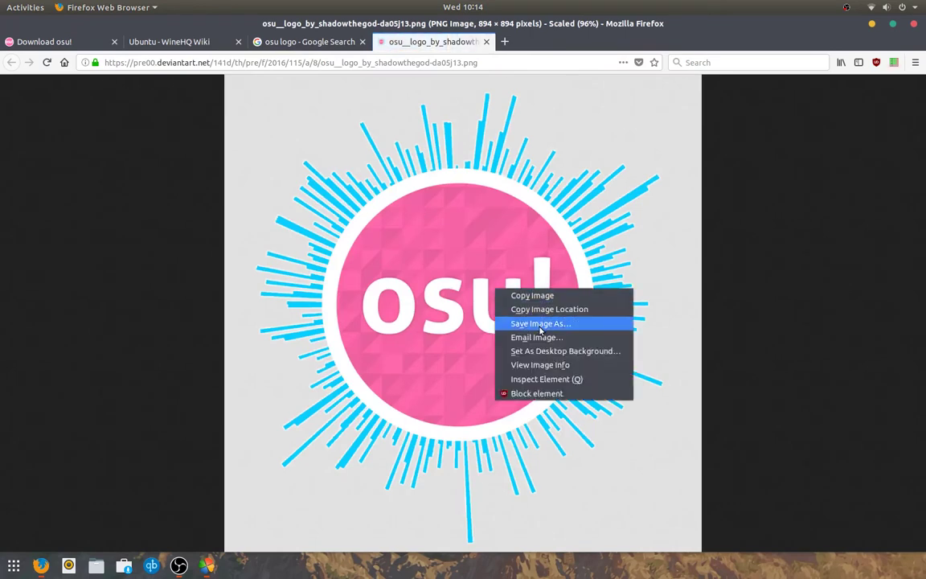
click(531, 323)
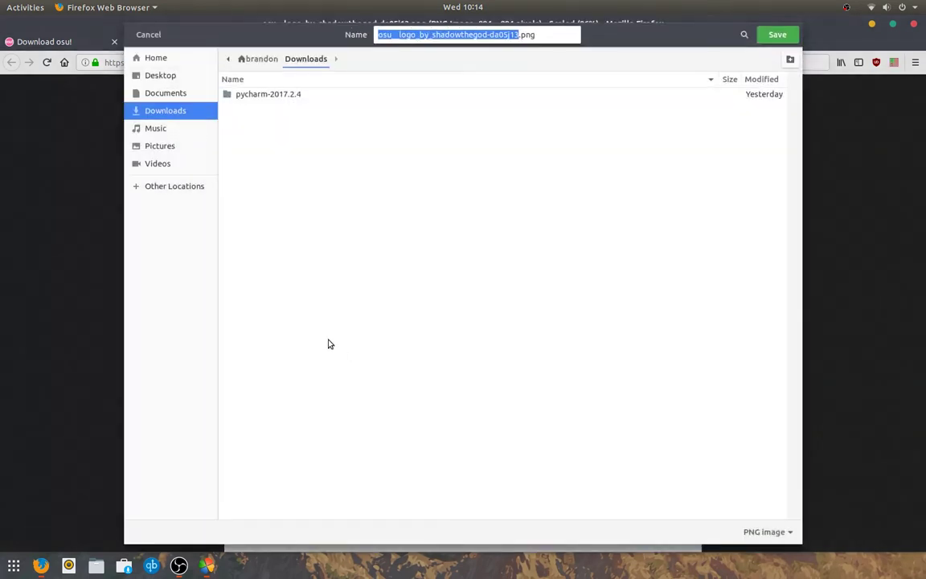
click(778, 34)
Step: Pick the osu logo PNG from the Downloads folder as the osu! shortcut's icon
click(211, 567)
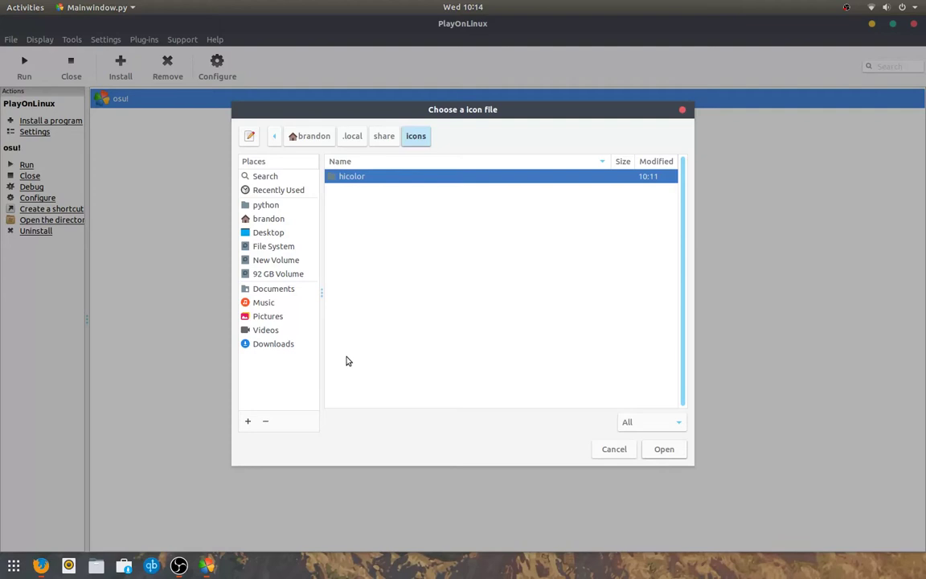
click(281, 233)
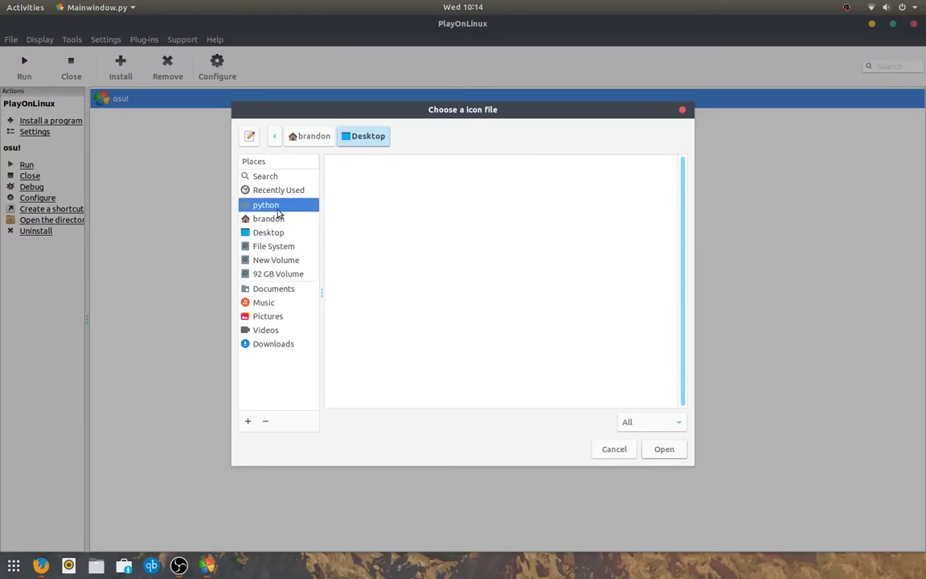
click(275, 205)
click(275, 219)
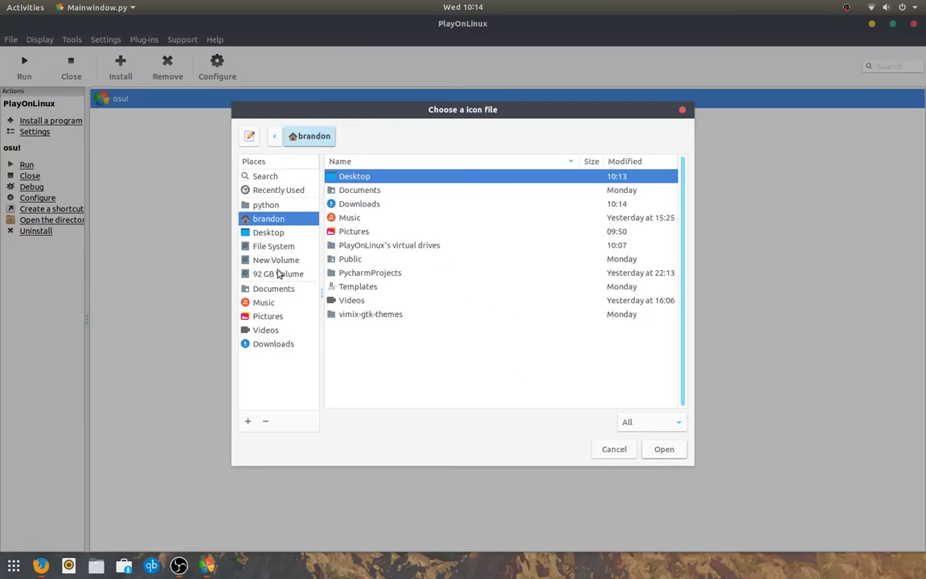
double_click(361, 205)
double_click(376, 247)
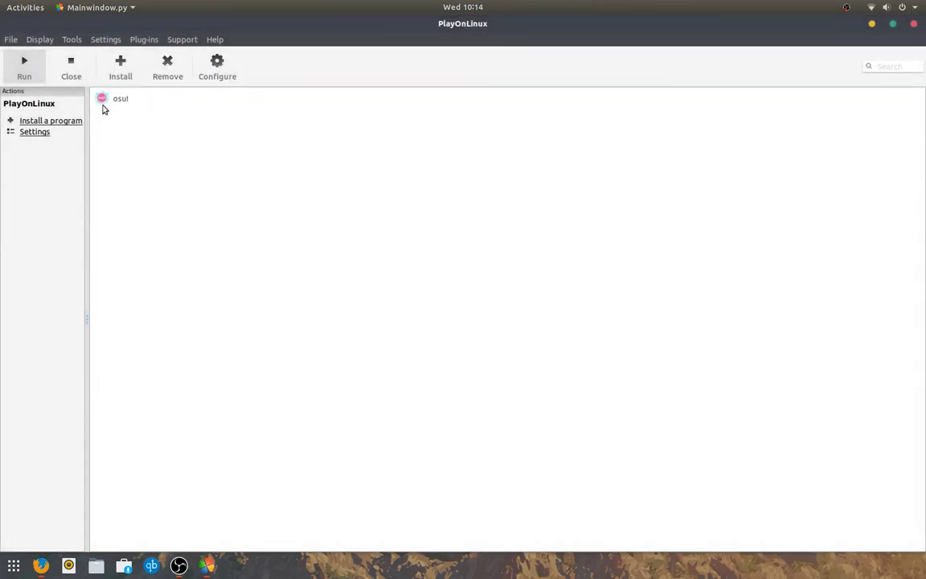
Step: Restore PlayOnLinux to a smaller window and reveal the desktop
right_click(142, 101)
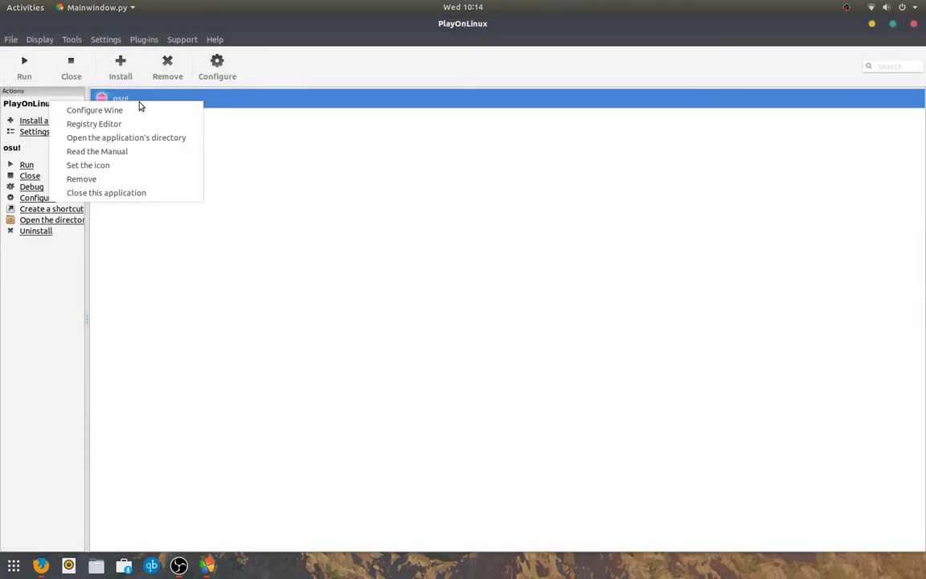
click(138, 193)
key(super+Down)
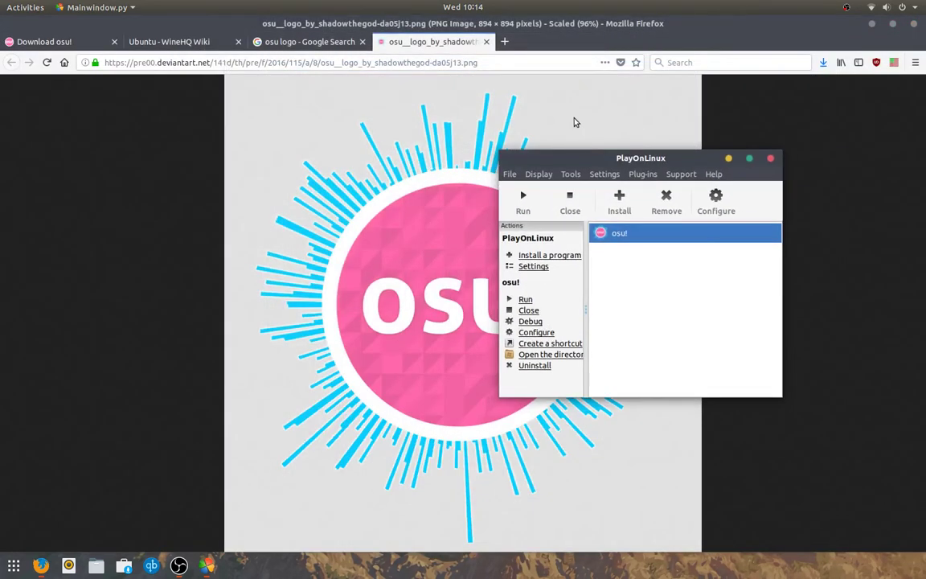
click(874, 25)
Step: Set the desktop osu! launcher's icon to the Downloads osu logo PNG, then maximize PlayOnLinux
right_click(37, 90)
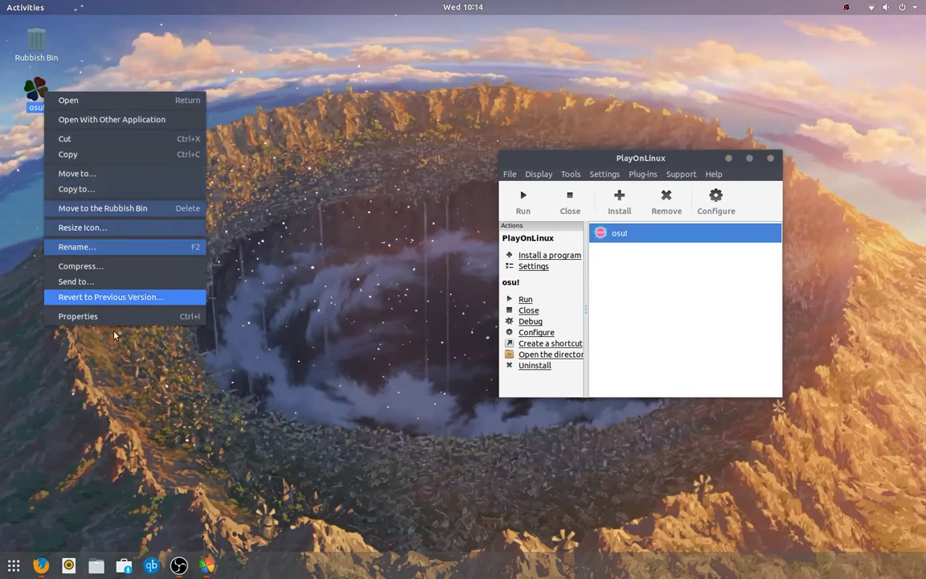
click(42, 96)
right_click(38, 99)
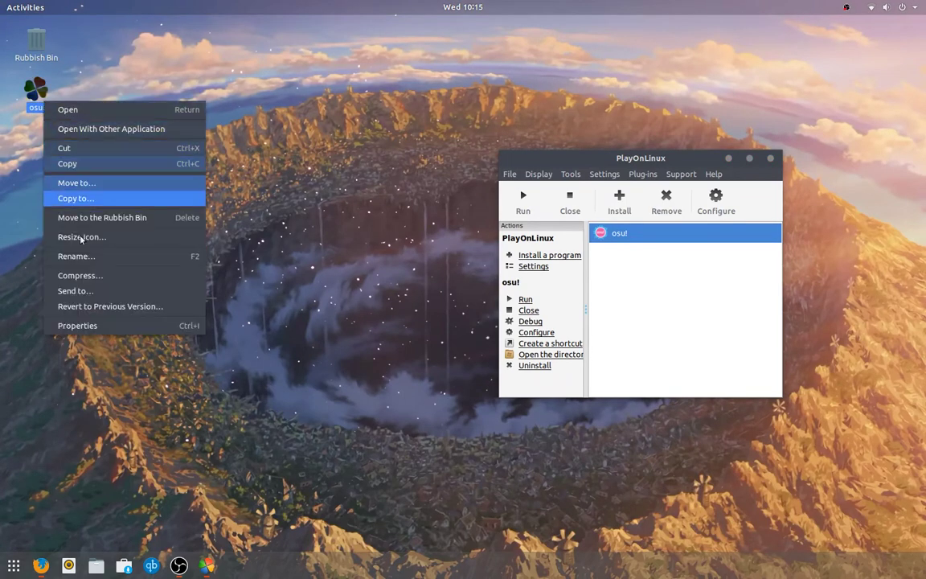
click(80, 325)
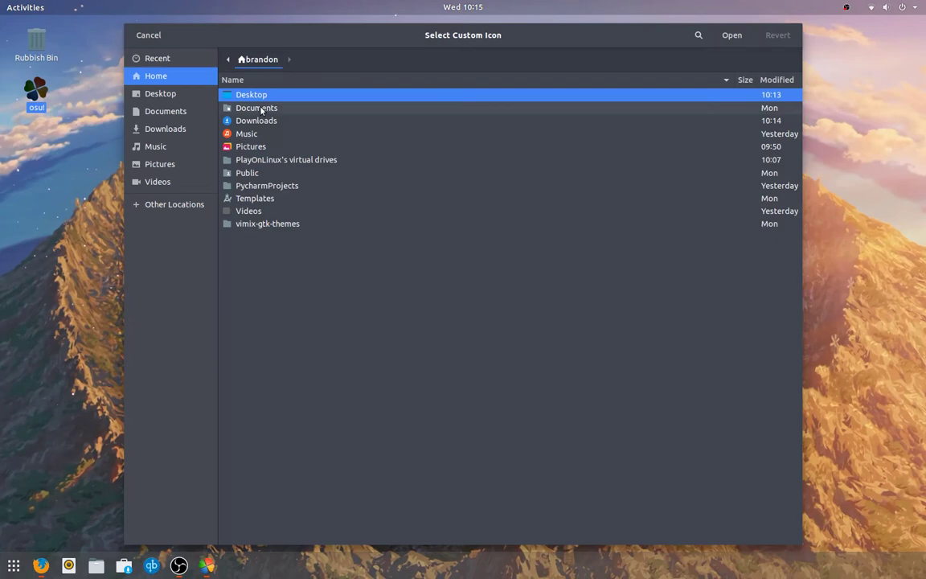
key(Down)
key(Down)
key(Return)
click(284, 108)
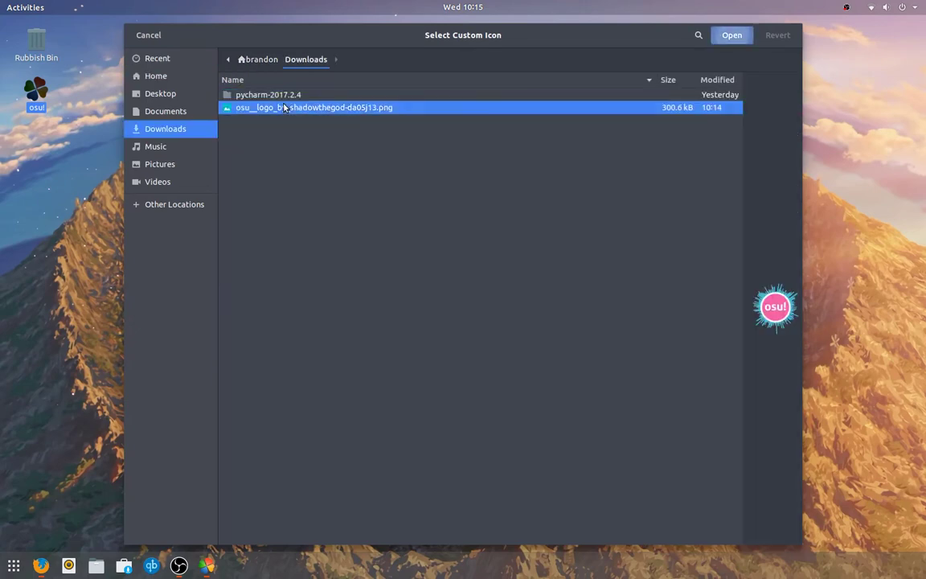
double_click(283, 107)
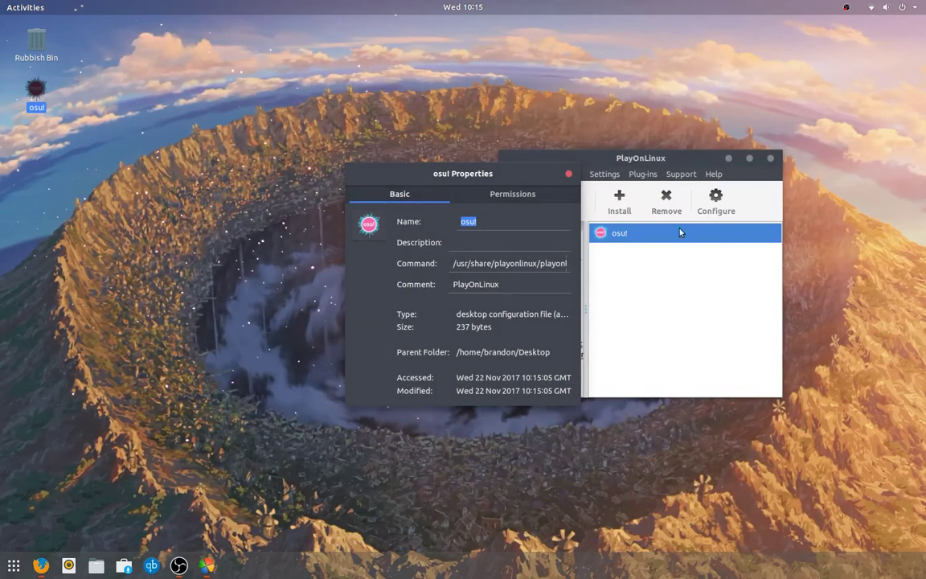
click(570, 173)
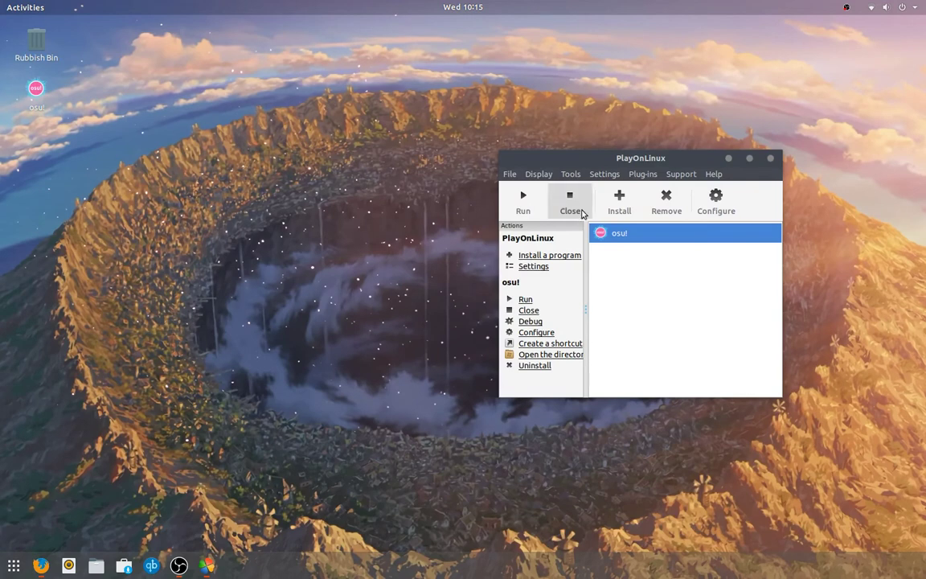
click(748, 159)
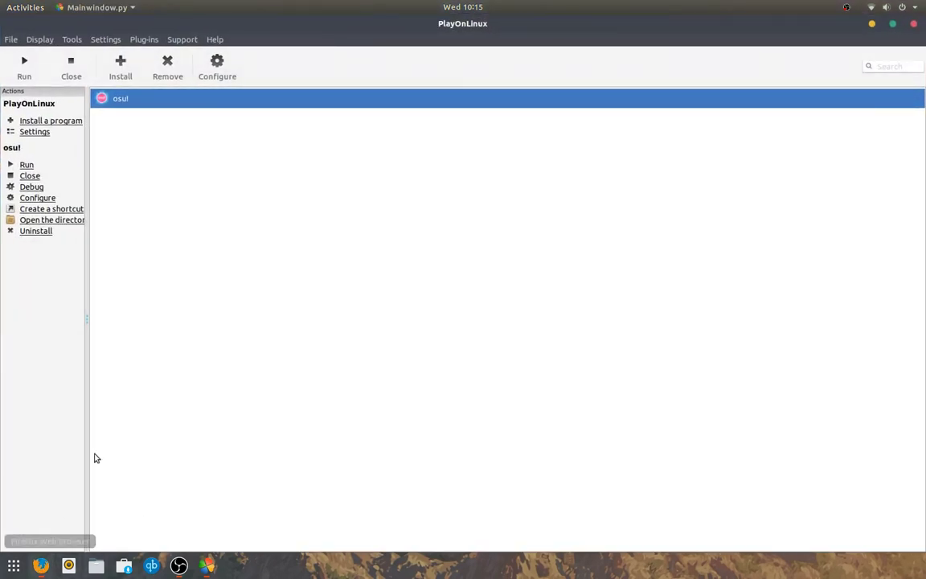
Step: Close the osu logo image and Google search tabs in Firefox
click(41, 565)
click(485, 42)
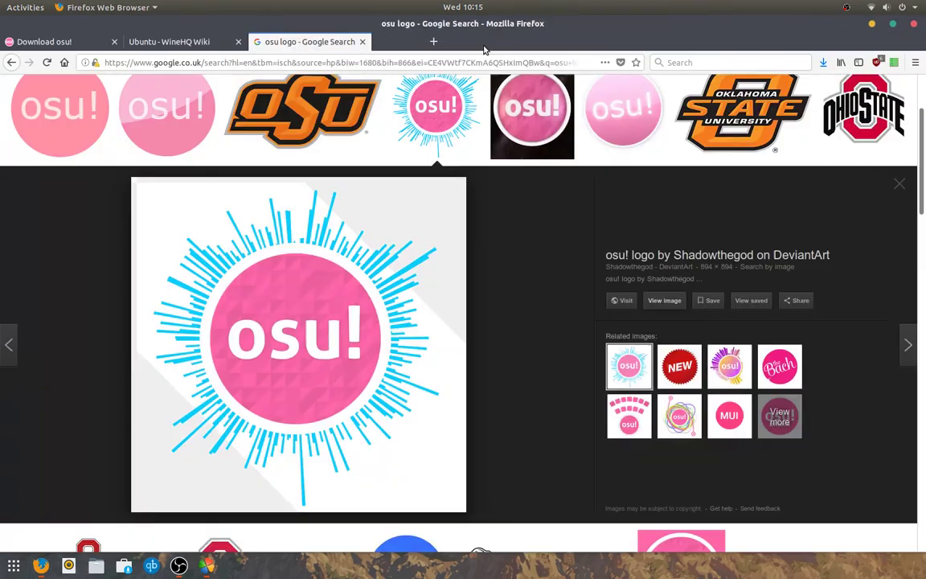
click(363, 42)
Step: Load reddit.com/r/OsuSkins/top, expand the YoRHa skin post and follow its Dropbox link
click(250, 42)
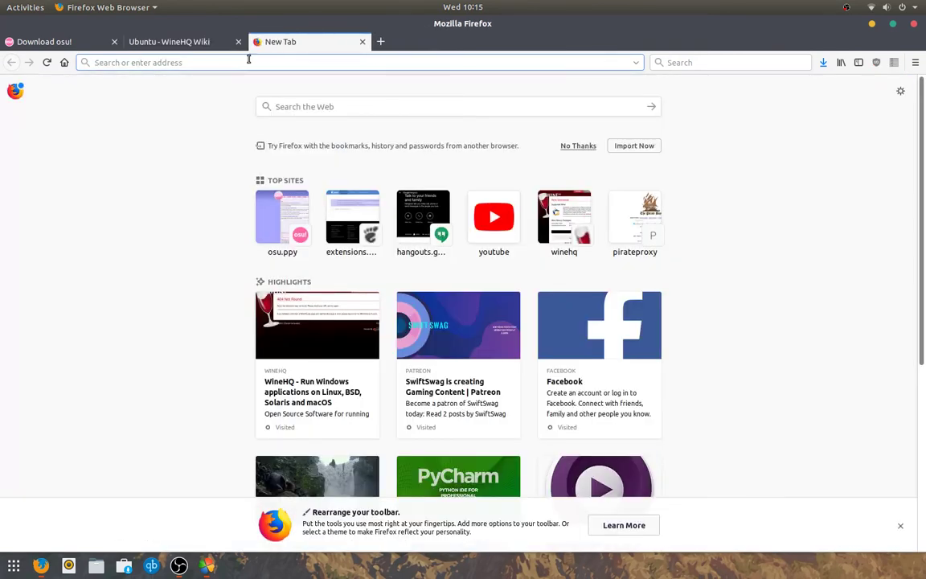
text(red)
key(Return)
text(r/os)
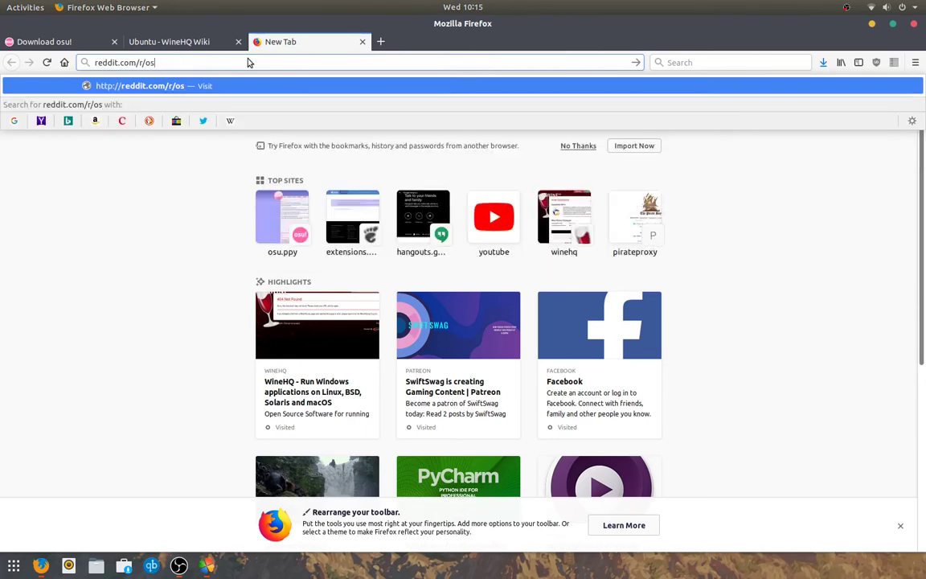
key(Down)
key(Return)
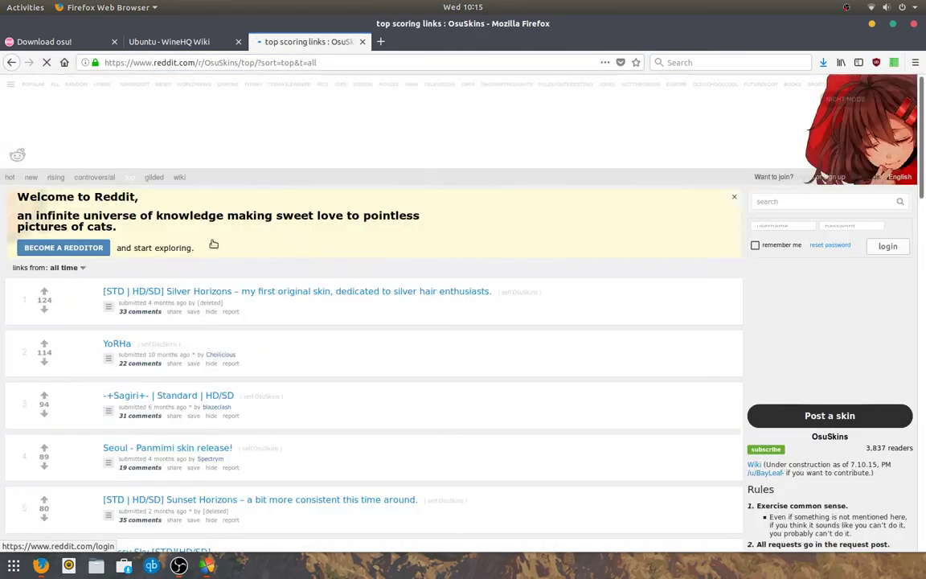
click(108, 357)
scroll(139, 331, down, 3)
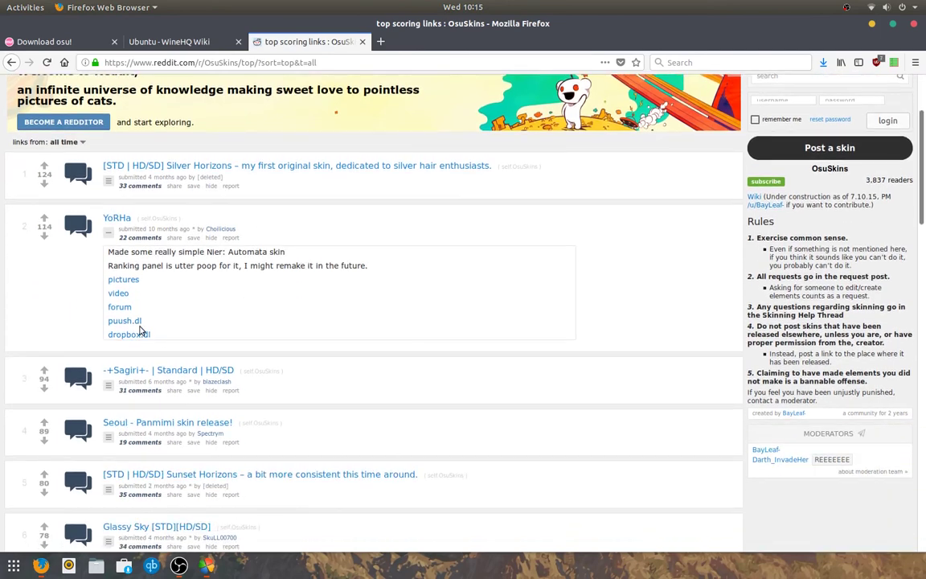
click(126, 337)
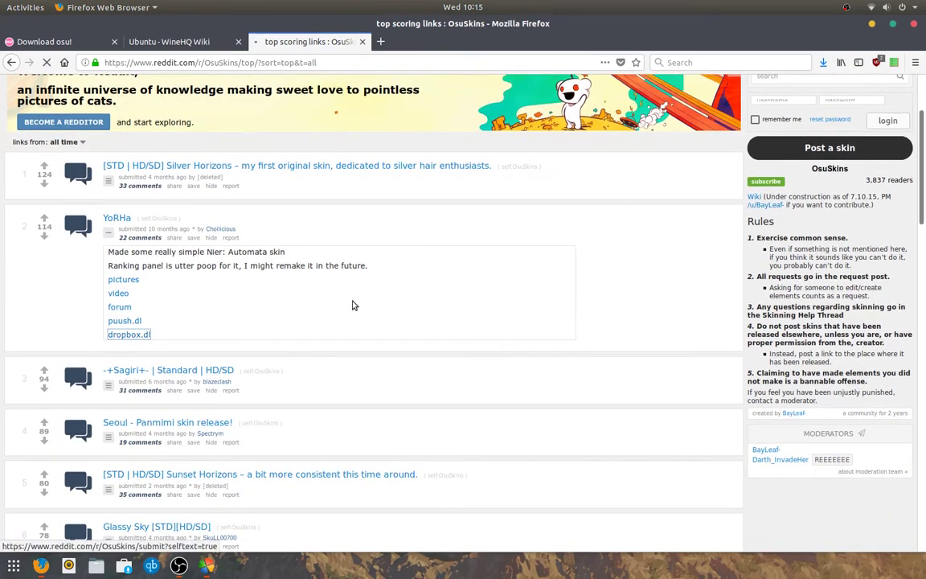
Step: Open the Downloads folder in Files, close the reddit tab and dismiss the YoRHa.osk download prompt
click(96, 565)
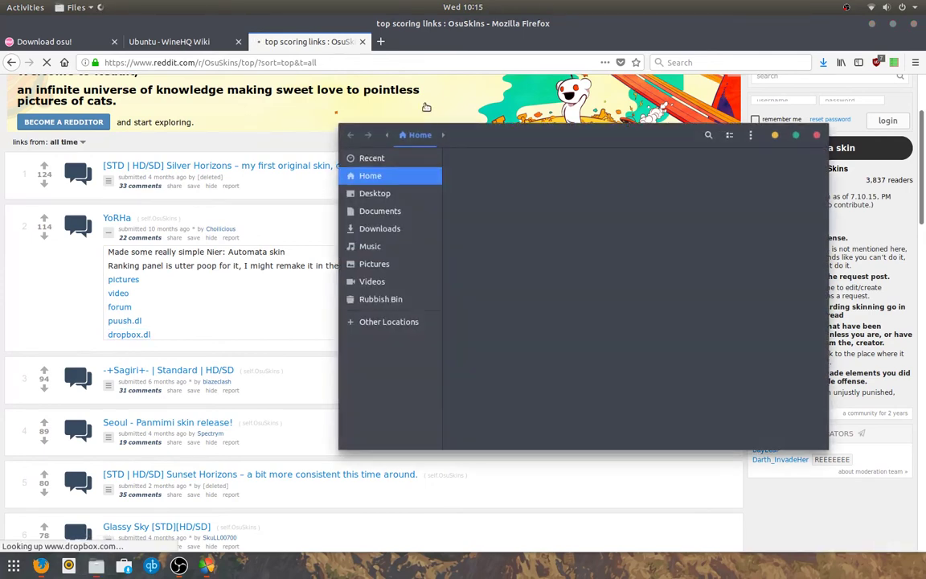
double_click(572, 173)
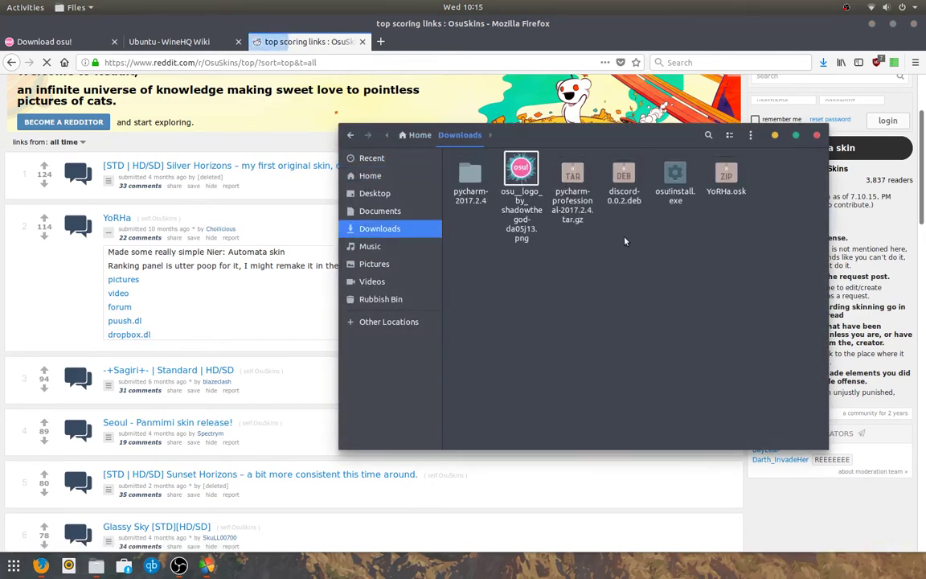
click(359, 44)
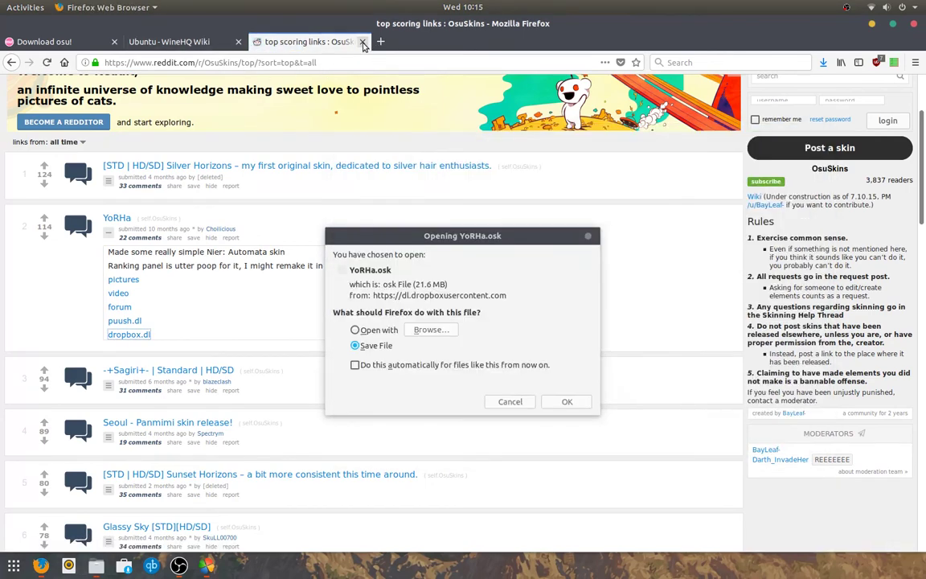
click(360, 44)
click(515, 403)
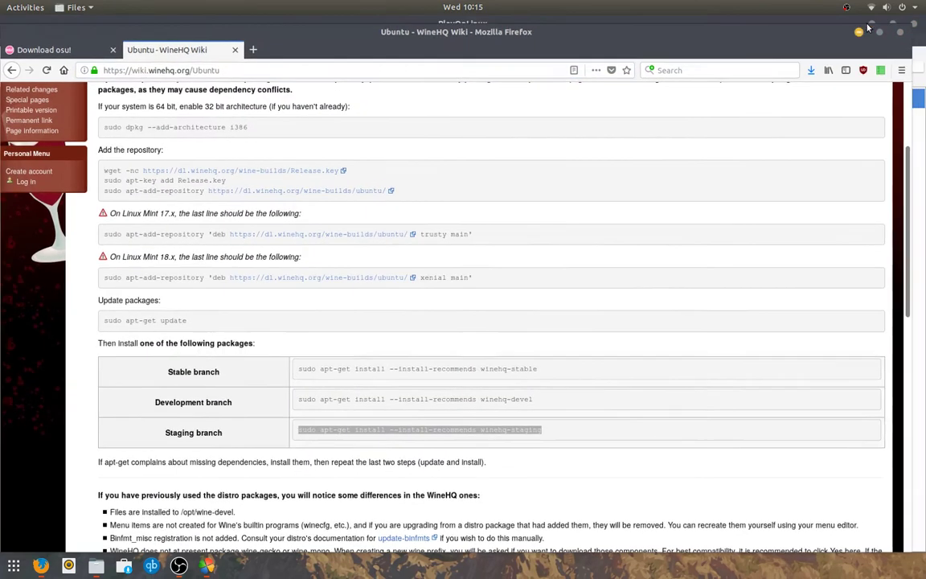
Step: Minimize Firefox and PlayOnLinux, then drop YoRHa.osk onto the desktop osu! shortcut
click(872, 23)
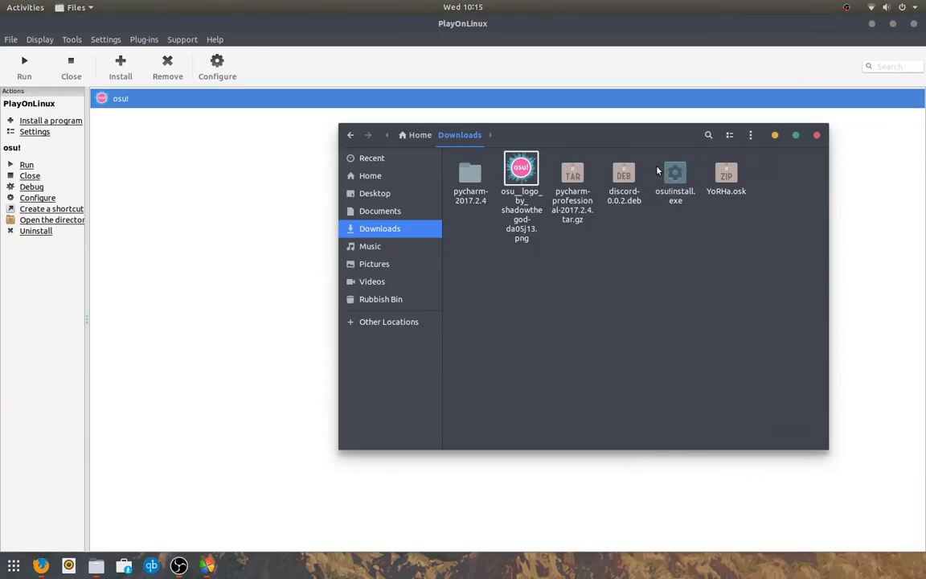
click(871, 24)
drag(740, 189, 706, 324)
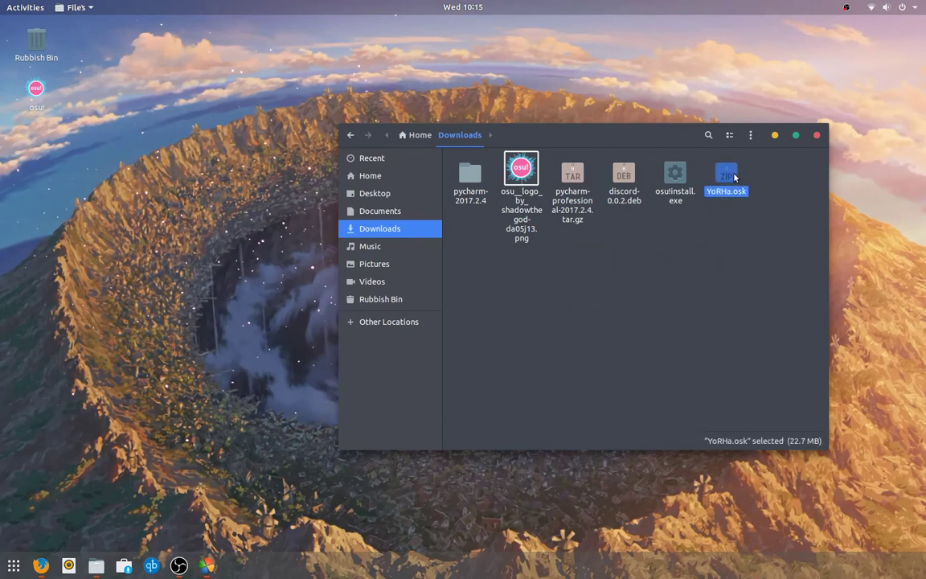
drag(734, 177, 37, 94)
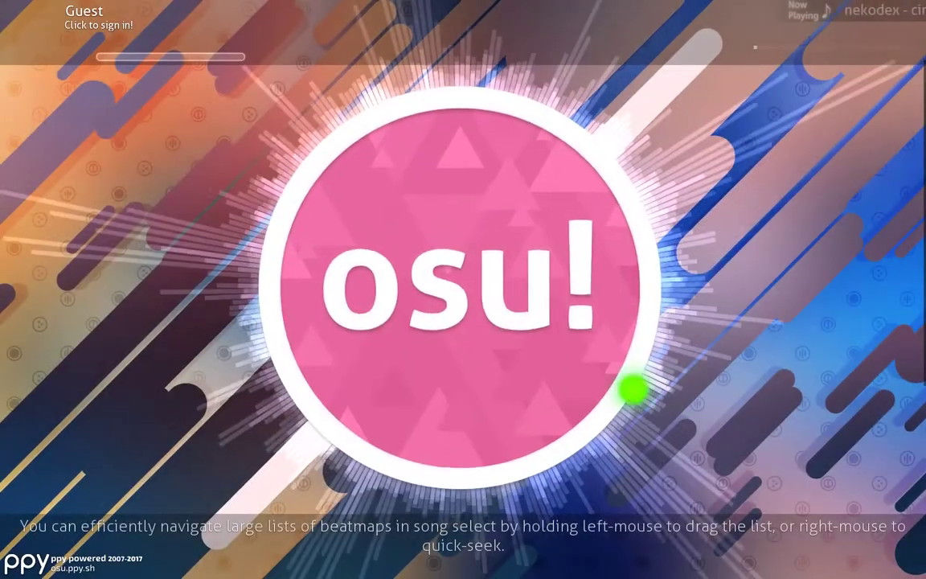
Step: Set the Current skin to YoRHa in osu! Options and return to the main menu
click(631, 384)
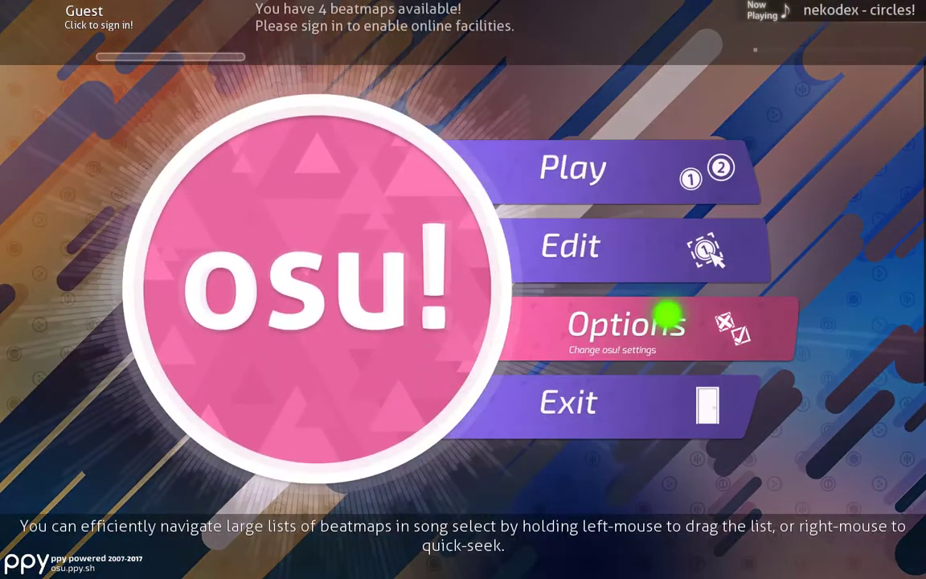
click(666, 318)
scroll(160, 366, down, 5)
scroll(184, 378, up, 2)
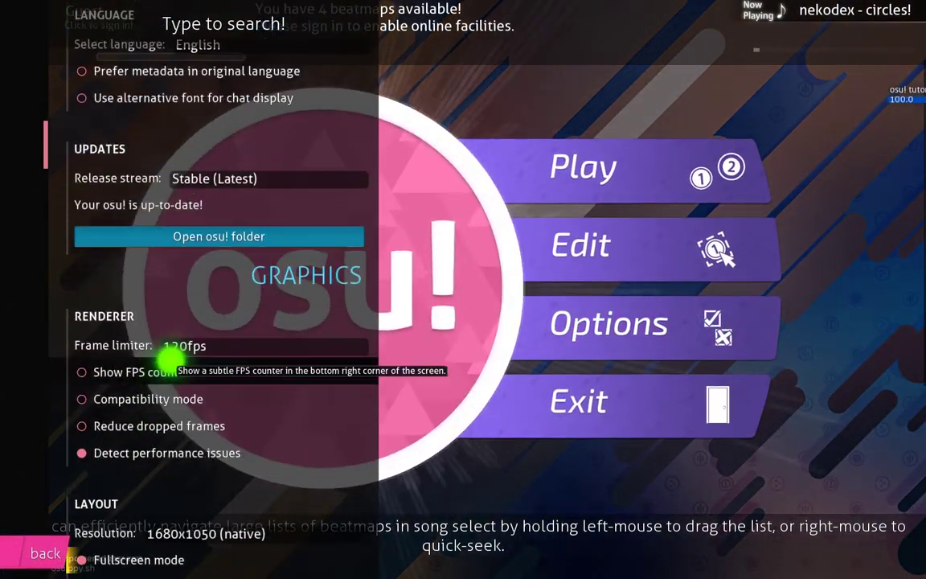
scroll(207, 302, down, 5)
scroll(207, 301, down, 15)
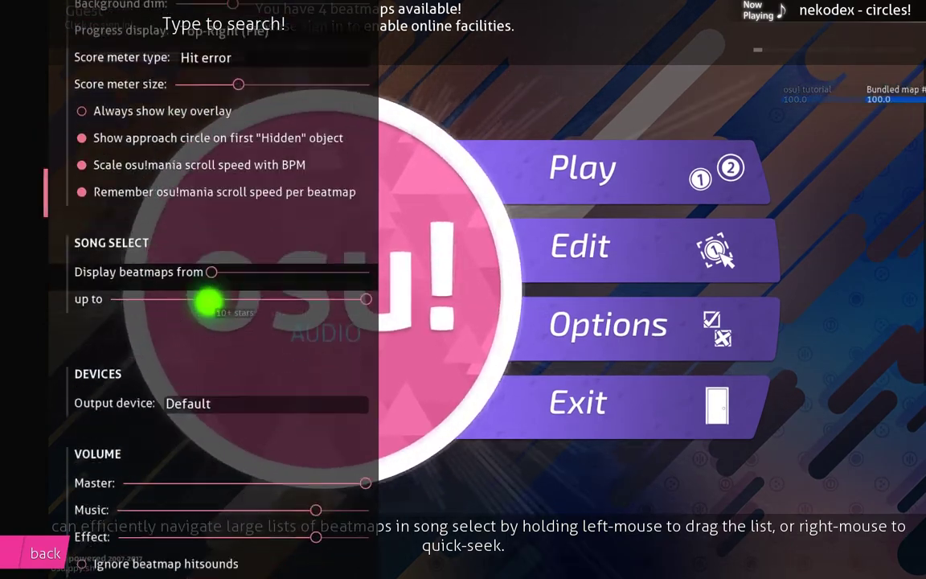
scroll(199, 335, down, 4)
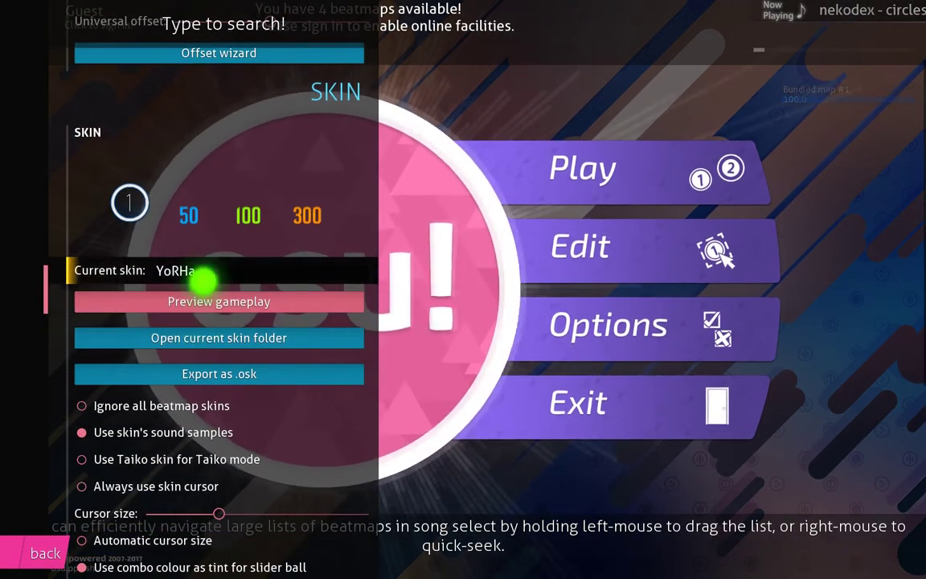
click(201, 276)
click(220, 307)
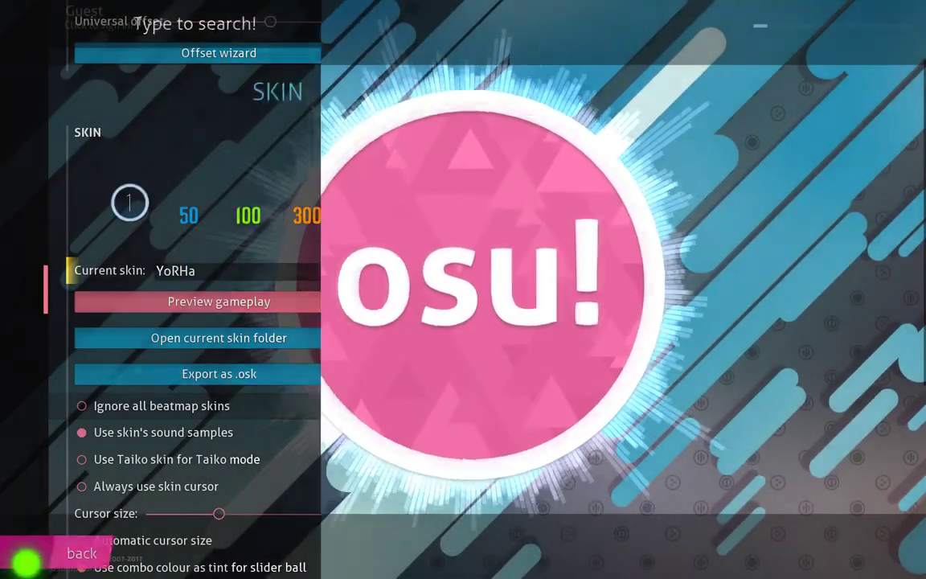
click(26, 556)
Step: Check the Solo song list, then exit osu! and confirm quitting
click(637, 186)
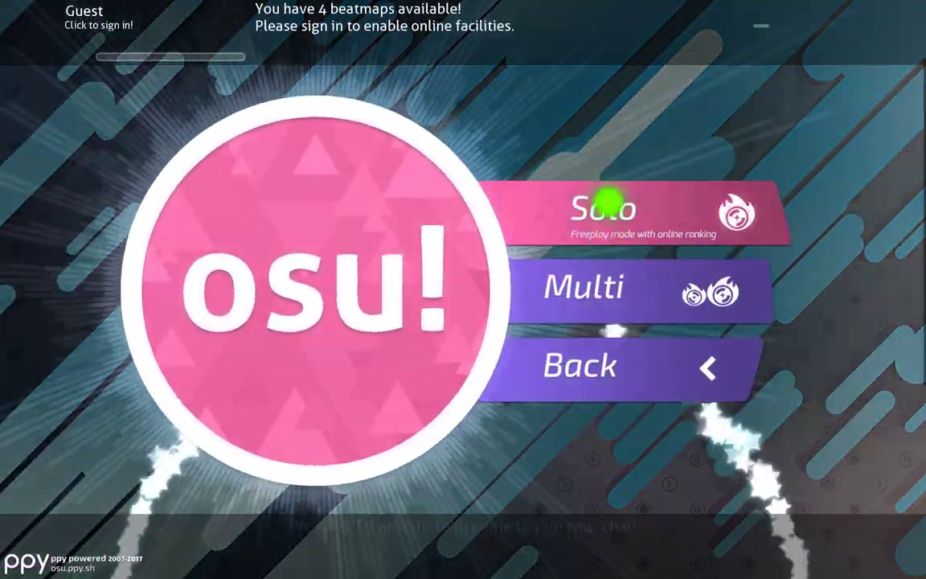
click(610, 201)
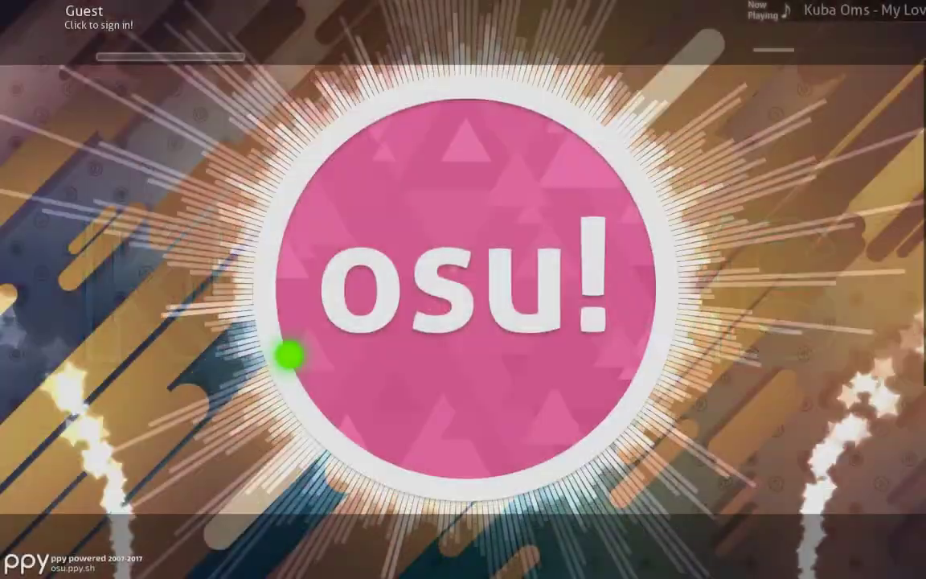
click(290, 356)
click(635, 407)
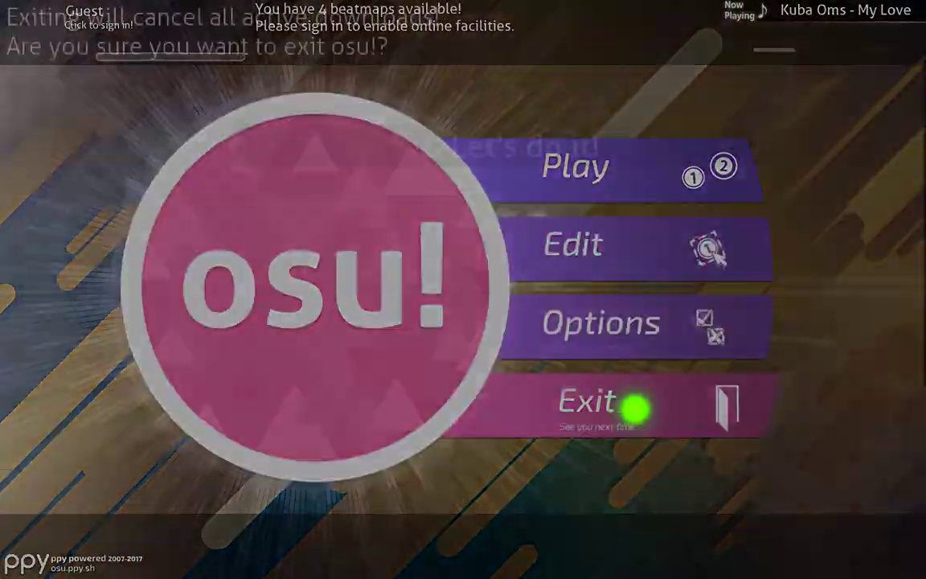
click(494, 146)
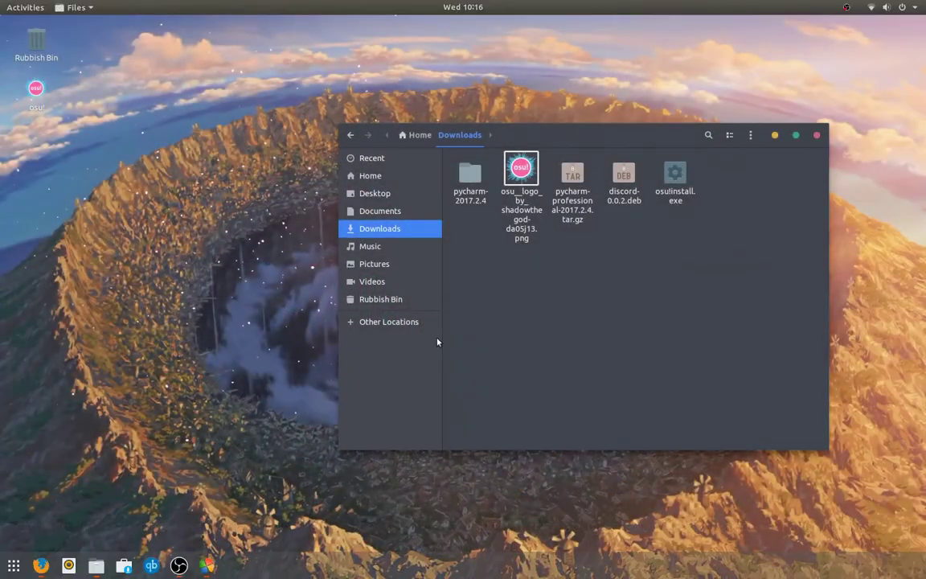
Step: Close the WineHQ tab and browse the ranked beatmaps, viewing the Snow halation page
click(41, 563)
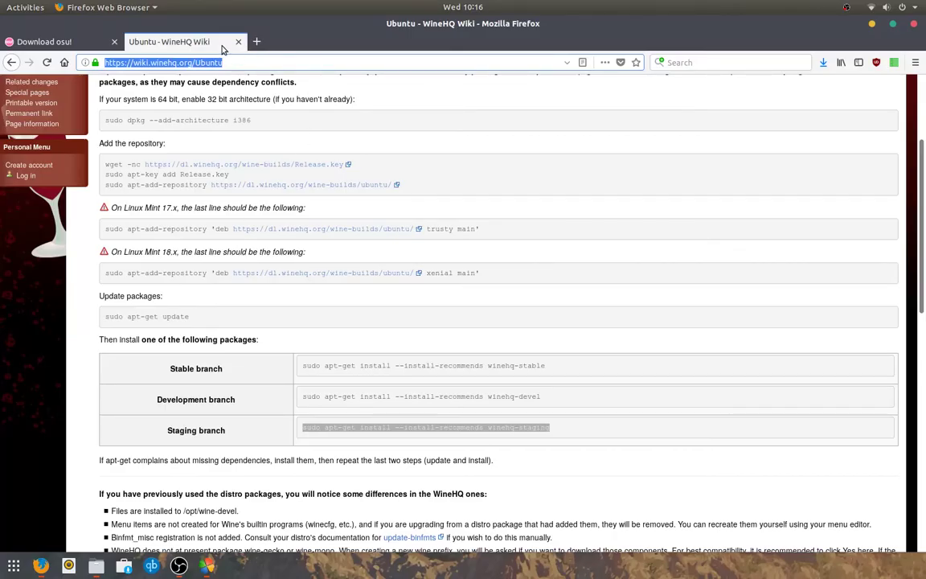
click(238, 43)
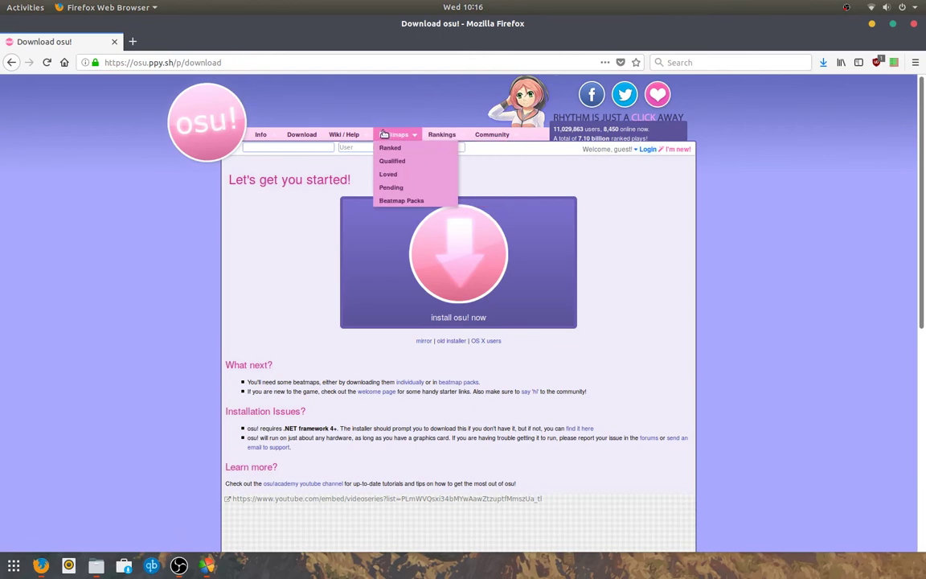
click(391, 147)
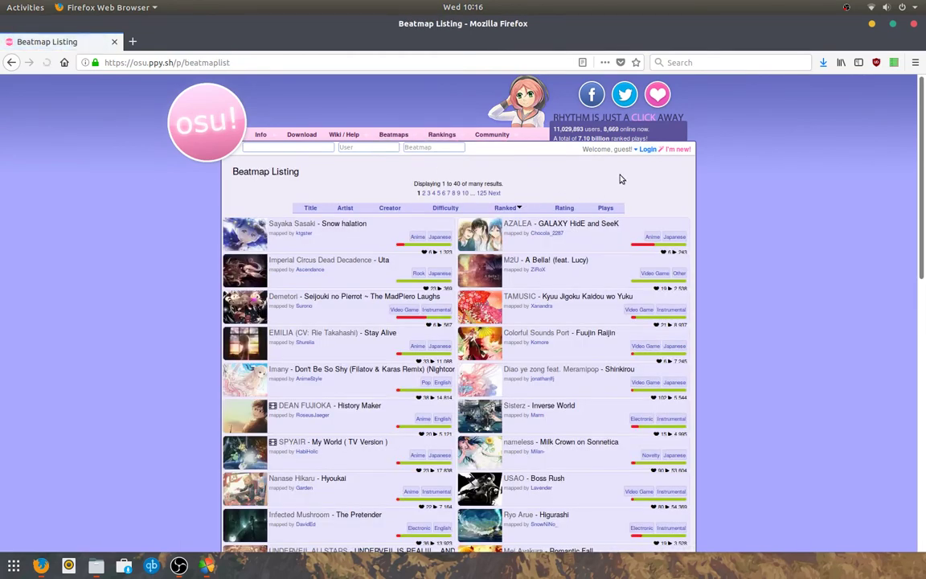
click(318, 222)
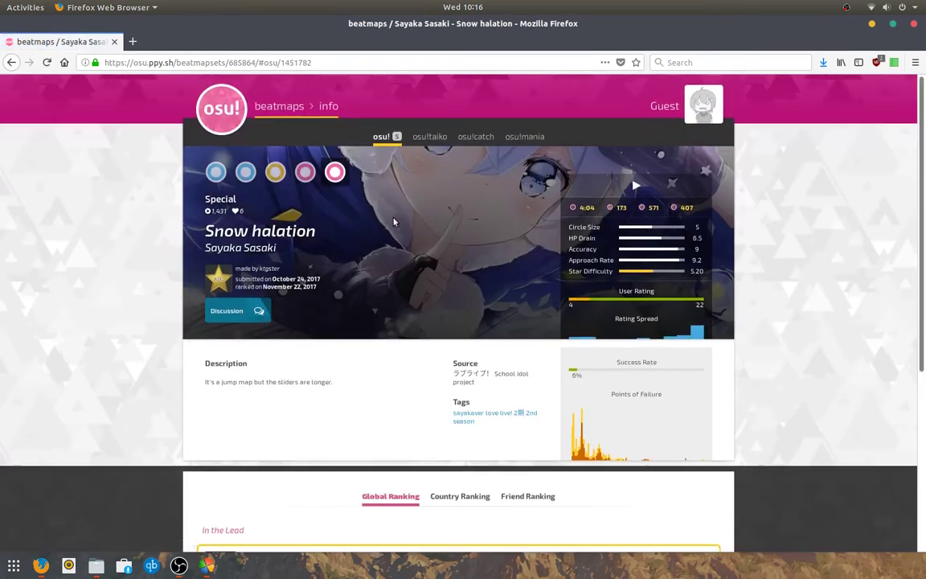
scroll(359, 315, down, 2)
scroll(1, 93, down, 2)
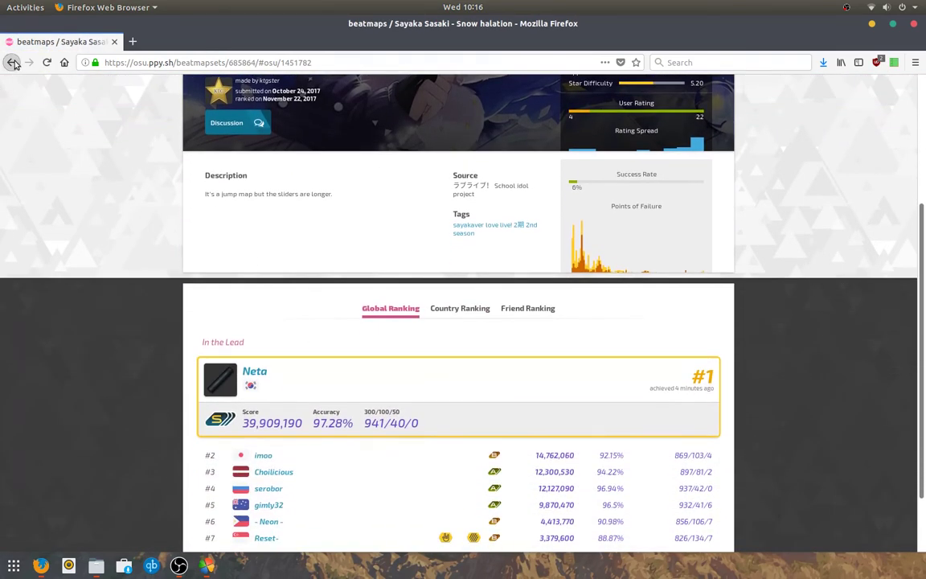
click(12, 63)
Step: Sign in to the osu! site with the suggested account username, declining to save the login
click(649, 149)
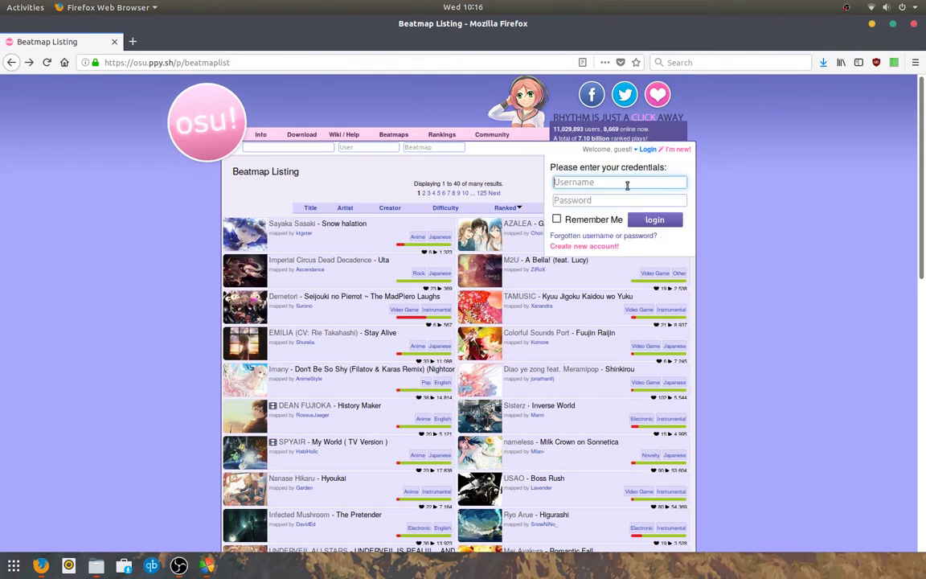
text(subp)
click(612, 188)
text(a)
click(590, 196)
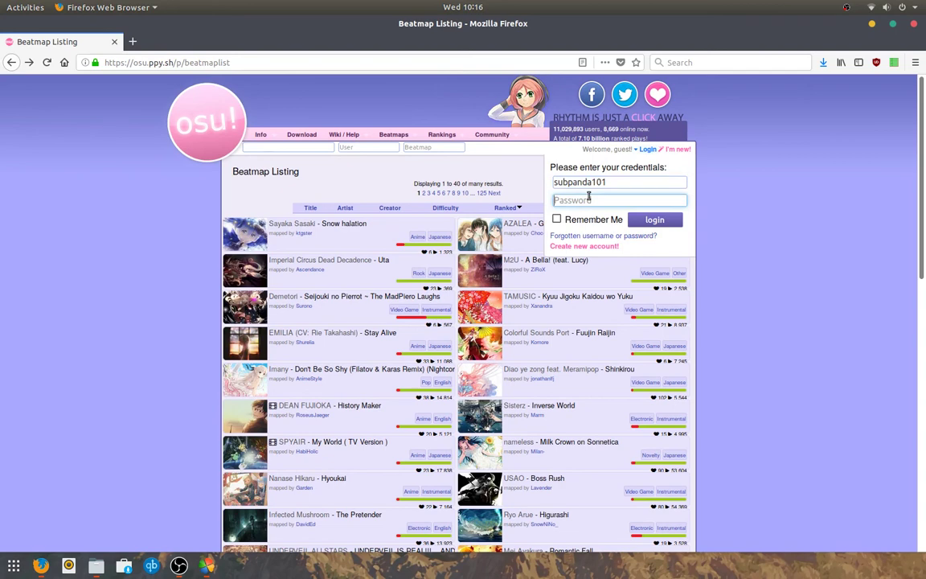
key(Return)
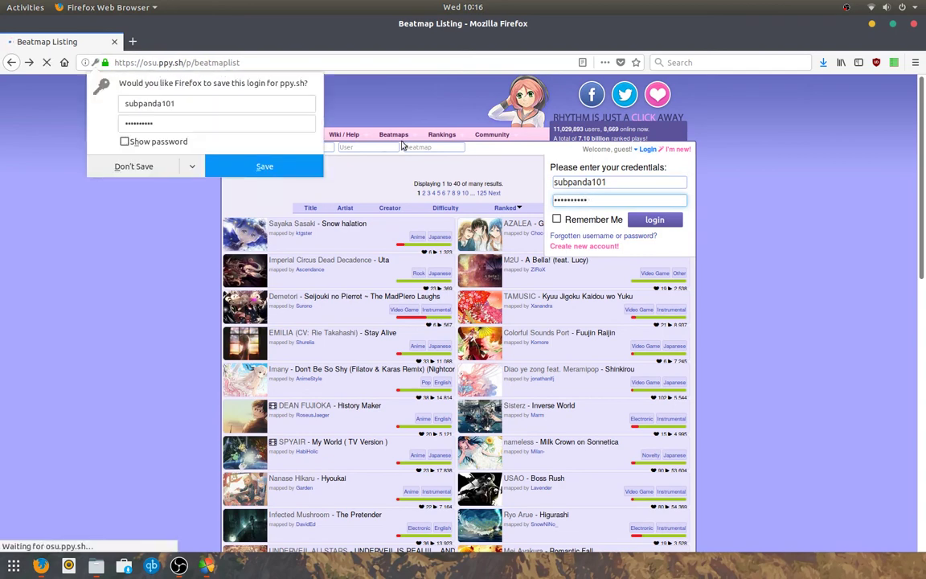
click(221, 165)
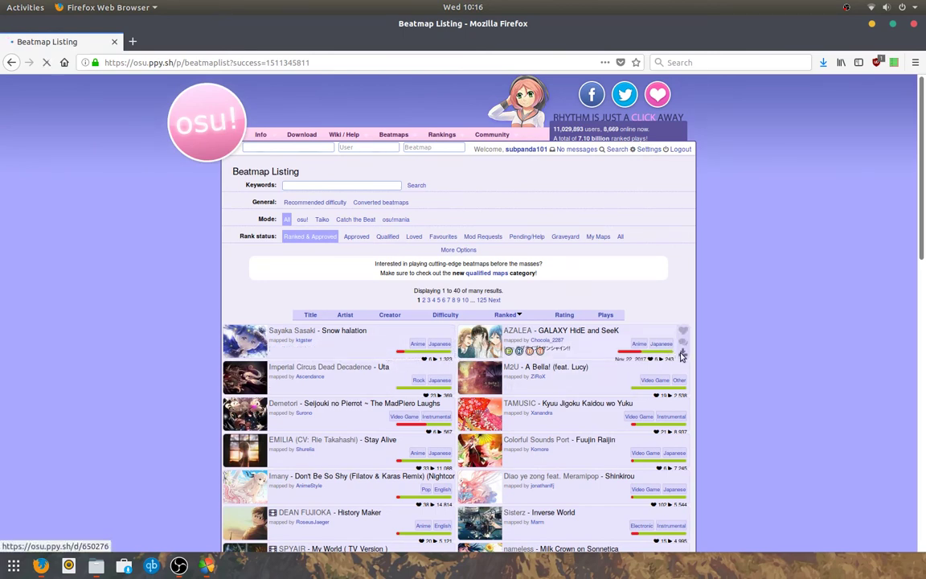
Step: Download the AZALEA - GALAXY HidE and SeeK beatmap and open its downloads folder
click(558, 400)
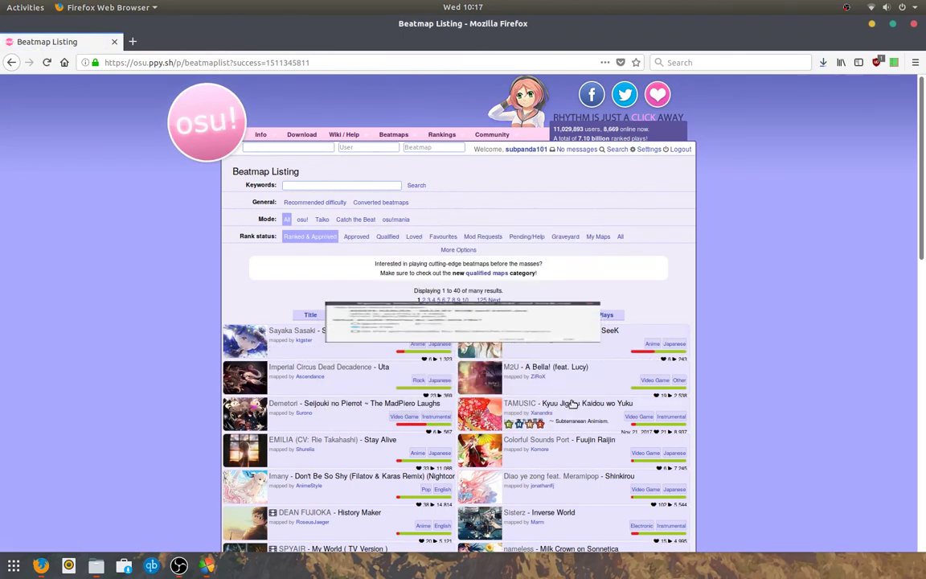
click(823, 62)
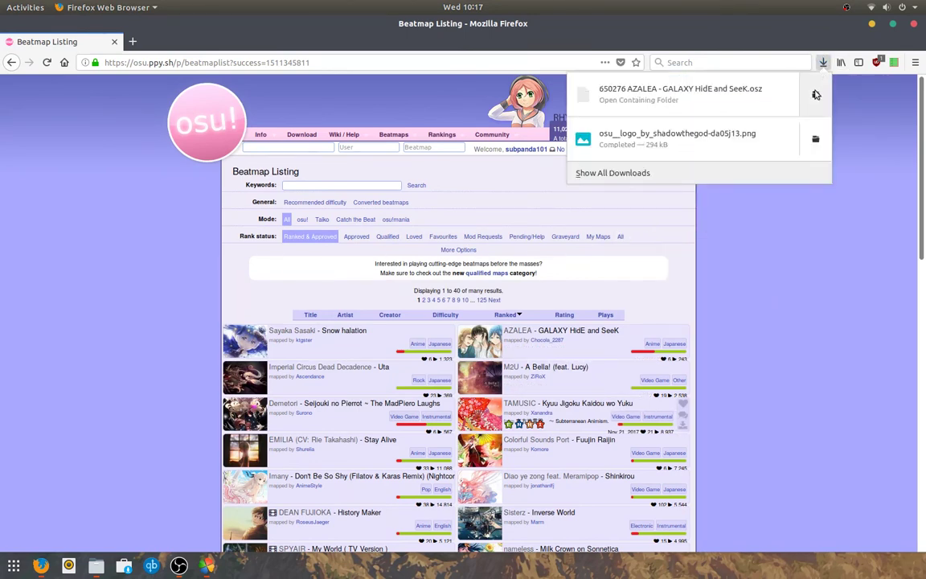
click(816, 95)
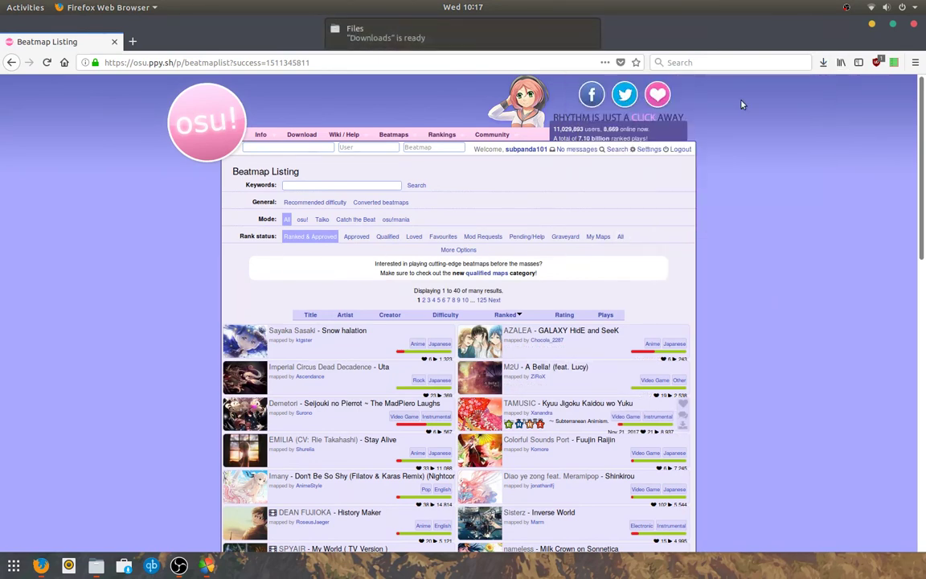
Step: Drop the AZALEA .osz file onto the osu! desktop launcher to import it
click(871, 27)
click(540, 350)
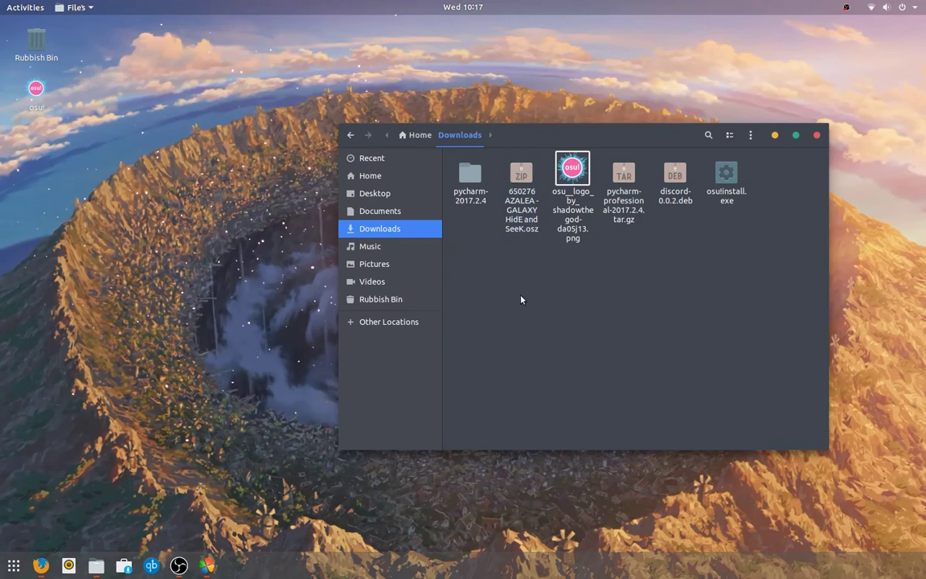
drag(529, 170, 37, 91)
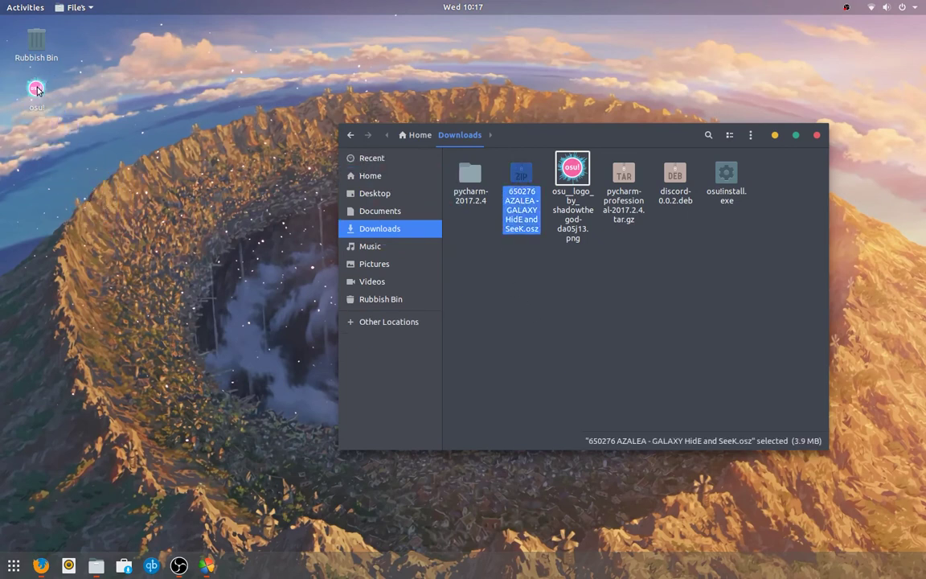
click(569, 339)
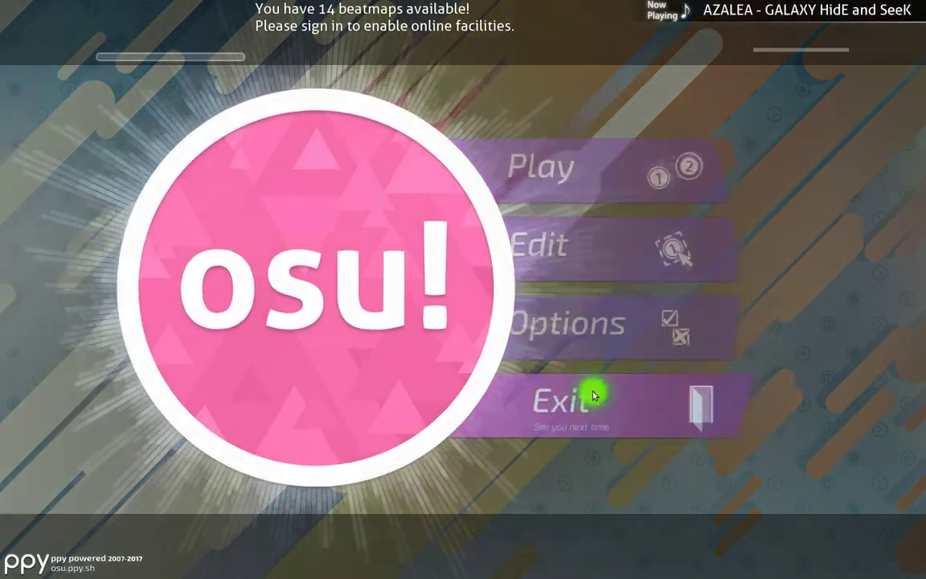
Step: Quit osu!, close the Downloads window and bring the OBS window back
click(594, 388)
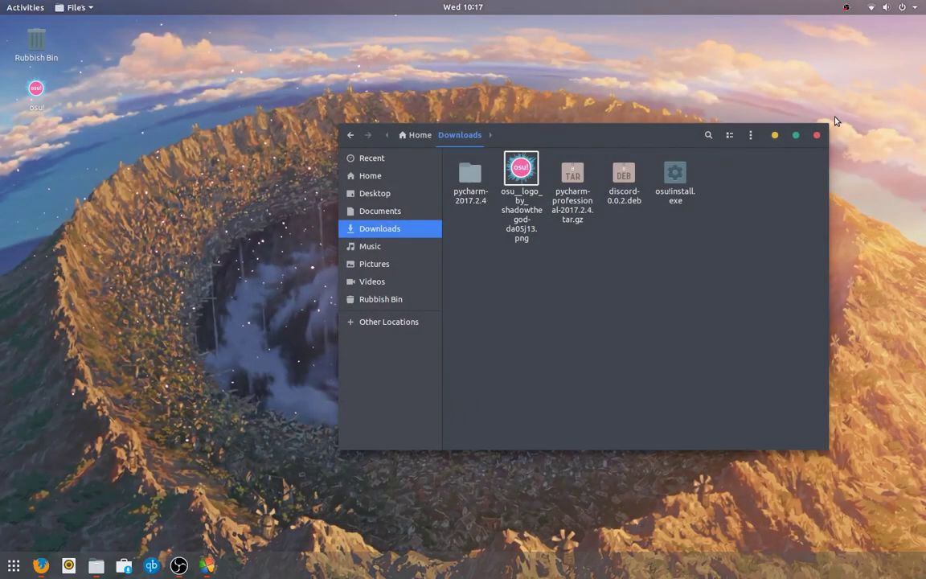
click(817, 134)
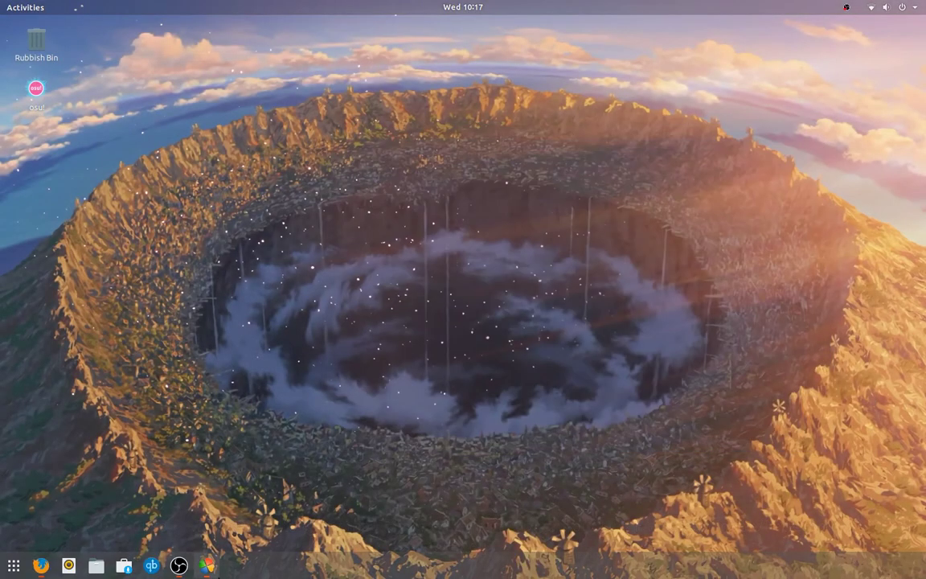
click(179, 564)
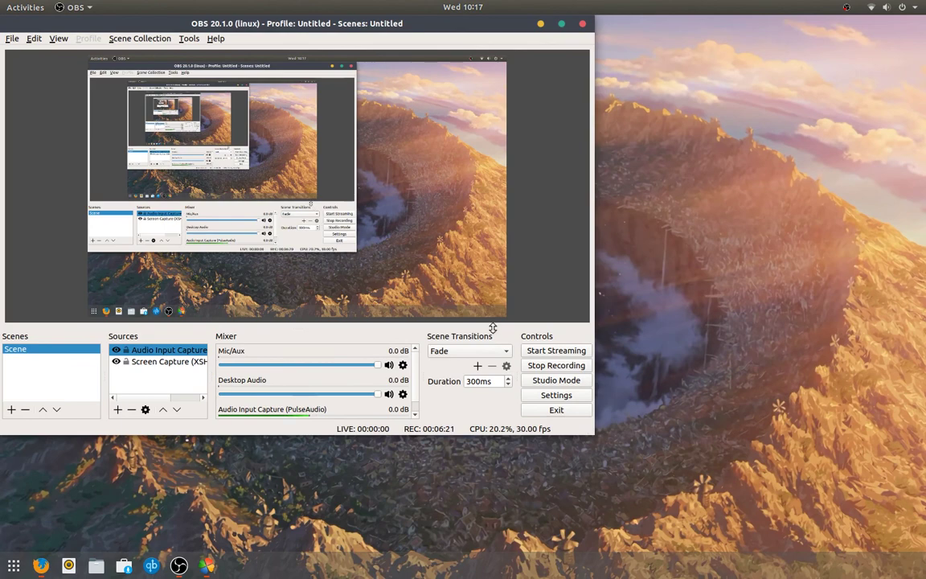